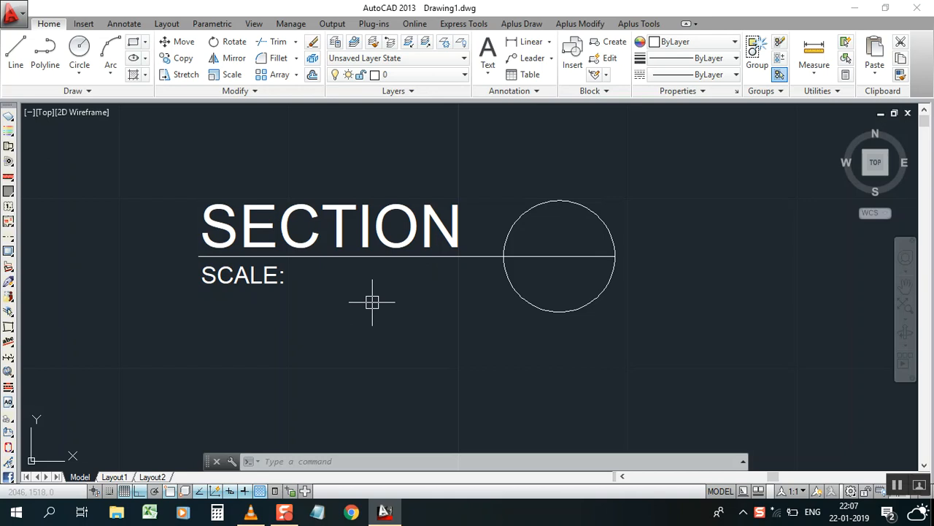
Step: Dock the floating command line beneath the drawing area
scroll(425, 262, down, 2)
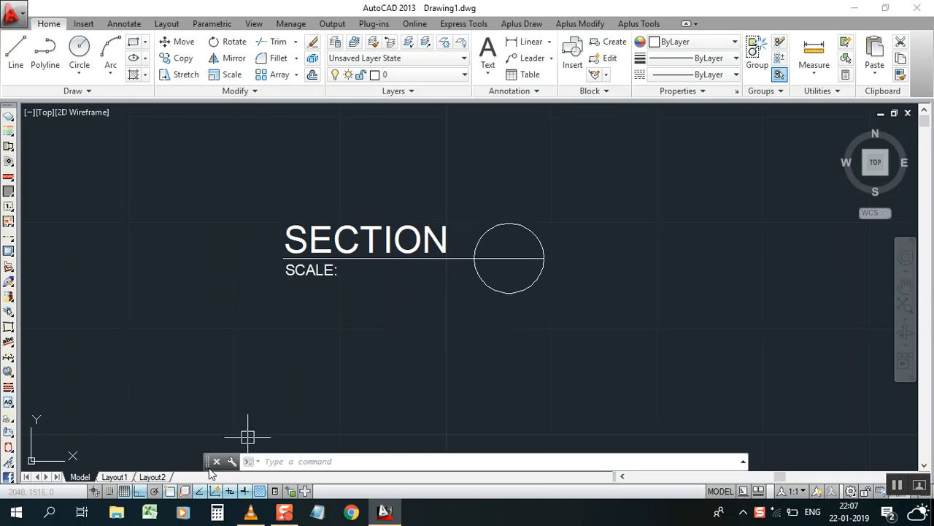
mouse_move(208, 460)
mouse_down()
mouse_move(198, 445)
mouse_move(73, 460)
mouse_move(80, 471)
mouse_up()
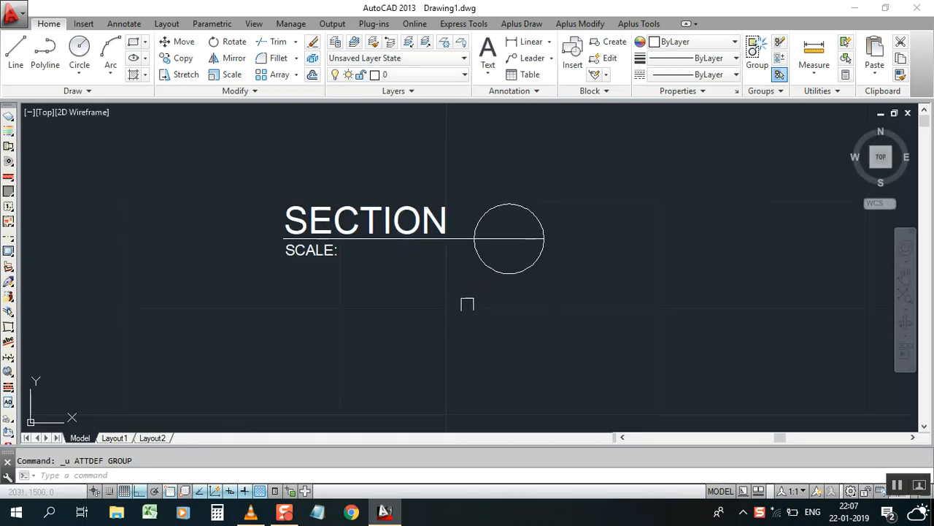
scroll(504, 263, down, 2)
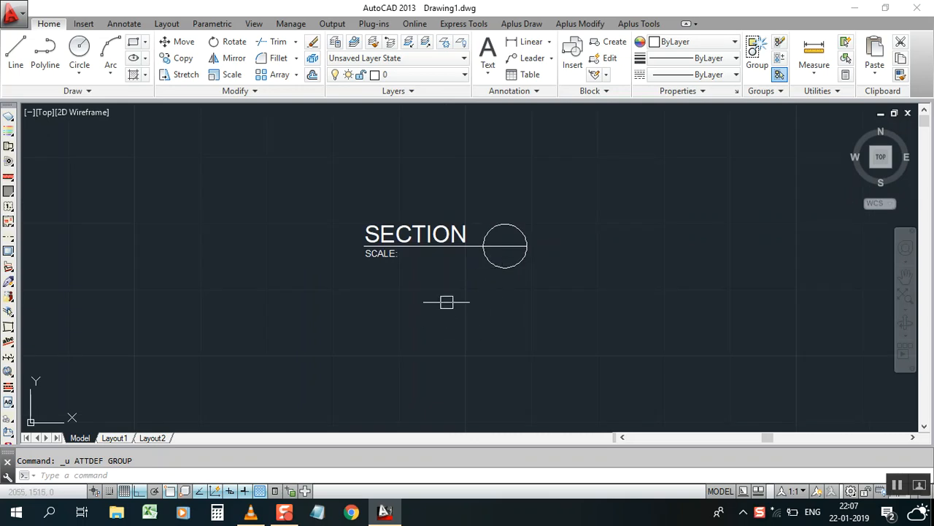
scroll(447, 292, up, 2)
scroll(449, 286, up, 2)
scroll(449, 287, down, 2)
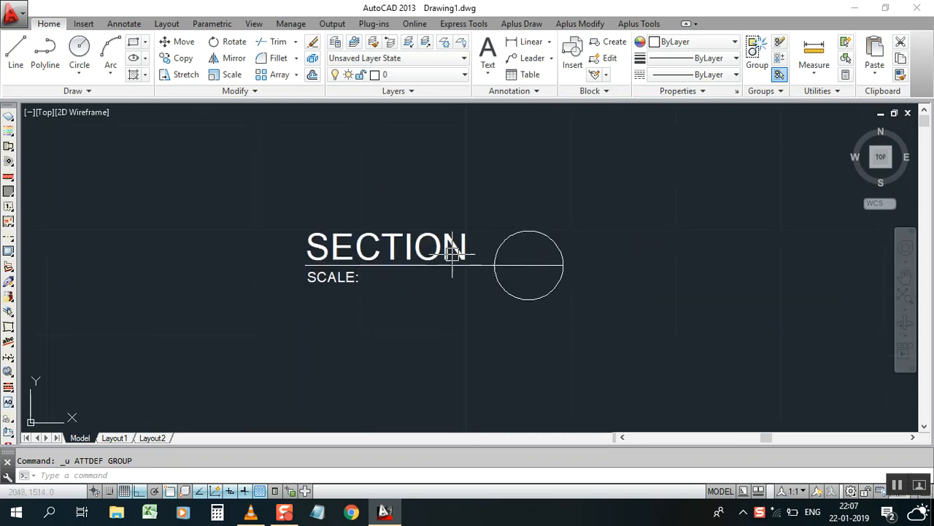
scroll(448, 250, up, 2)
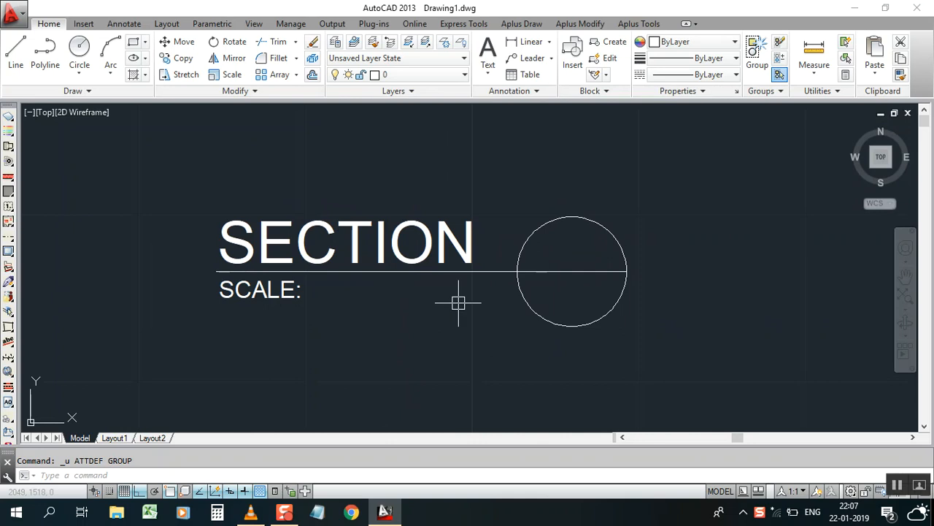
scroll(441, 284, down, 2)
scroll(436, 280, up, 2)
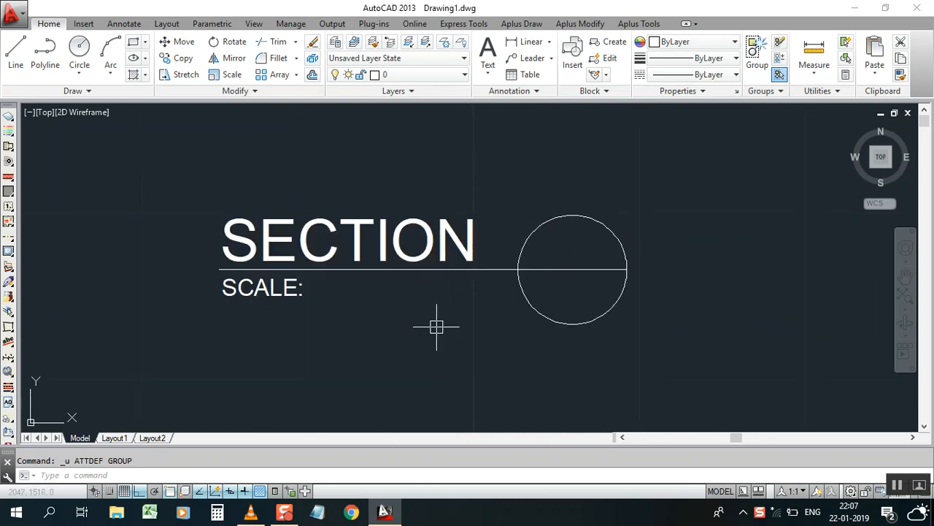
scroll(431, 292, down, 2)
scroll(452, 307, up, 2)
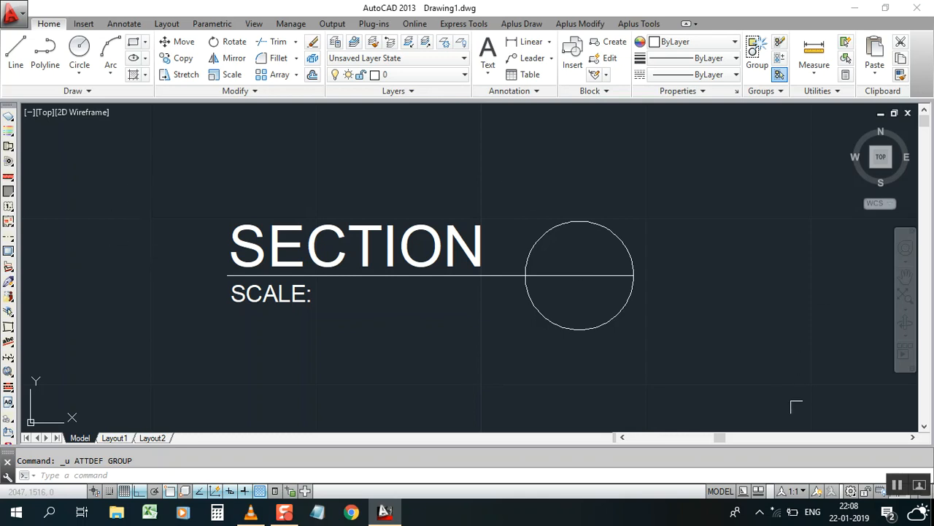
click(850, 491)
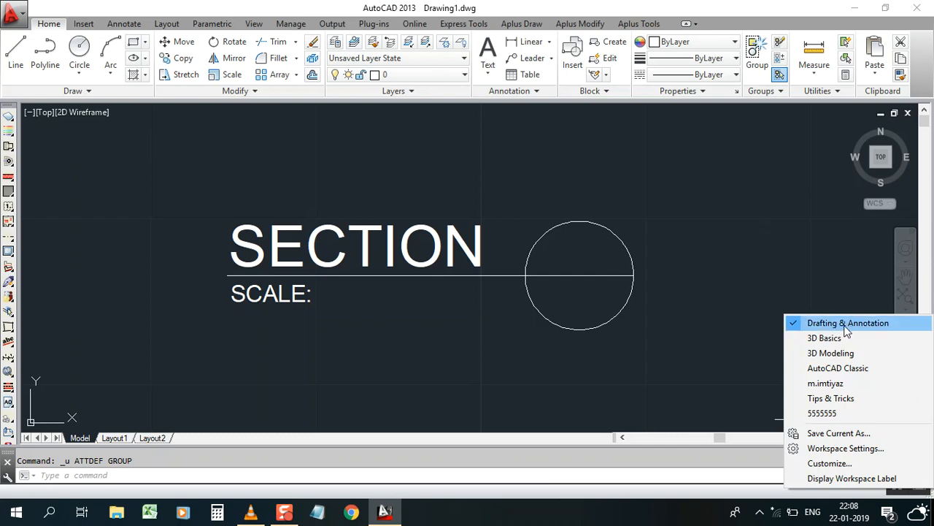
click(563, 183)
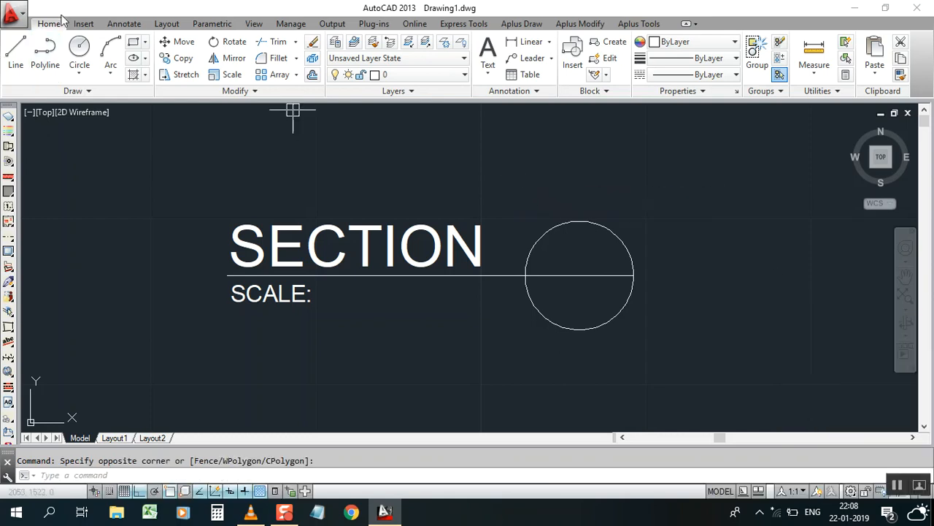
Step: Examine the parts of the section title symbol: the SECTION text, the horizontal line, the circle and the SCALE: label
click(84, 24)
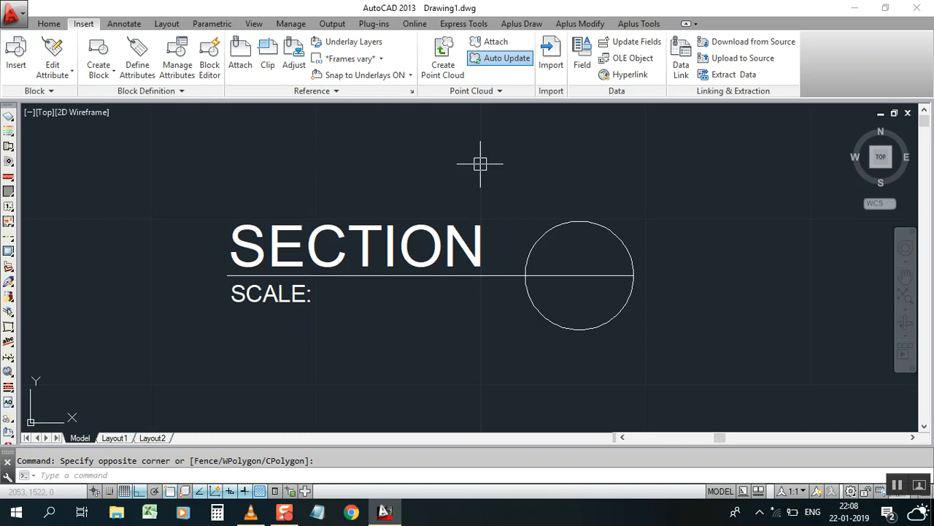
click(291, 244)
key(Escape)
click(422, 276)
key(Escape)
click(610, 229)
key(Escape)
click(422, 276)
key(Escape)
click(582, 276)
key(Escape)
click(259, 299)
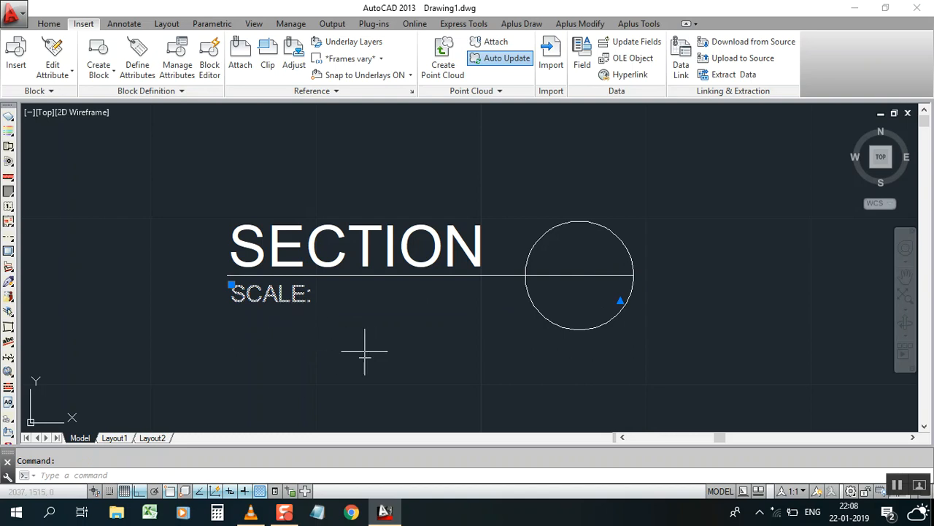
key(Escape)
scroll(377, 295, down, 2)
scroll(428, 307, up, 1)
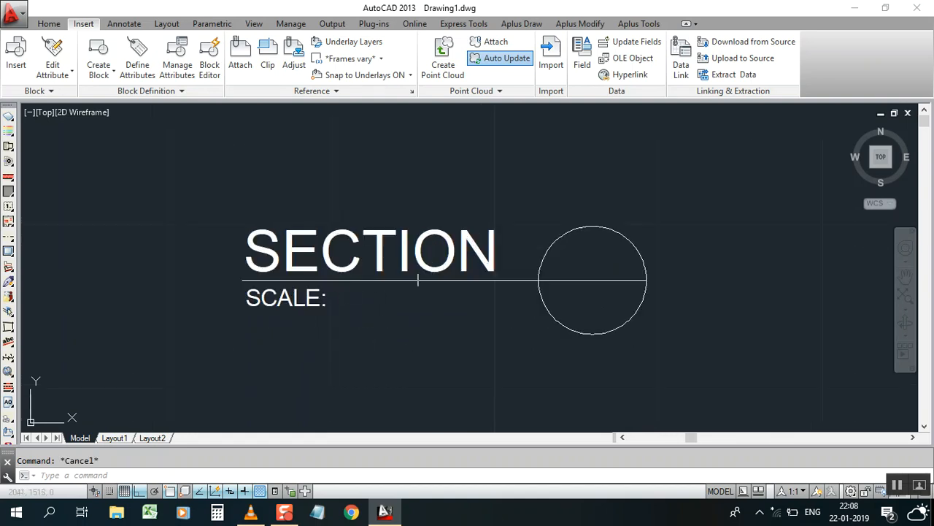
scroll(350, 255, down, 1)
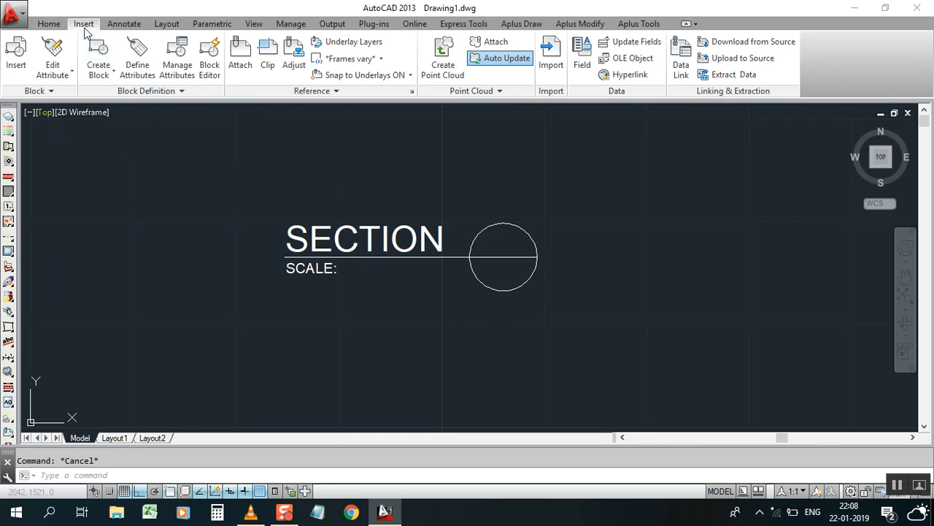
click(139, 66)
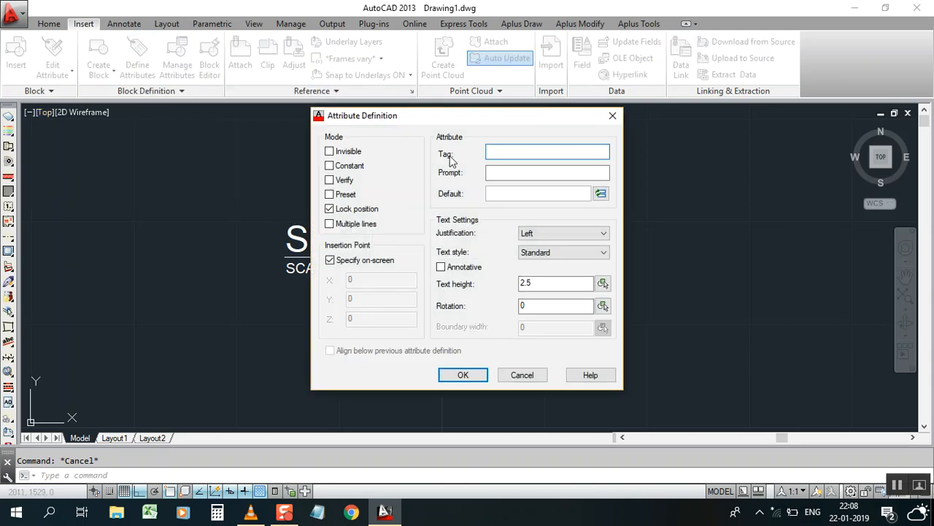
mouse_move(498, 118)
mouse_down()
mouse_move(472, 162)
mouse_move(510, 148)
mouse_move(500, 123)
mouse_up()
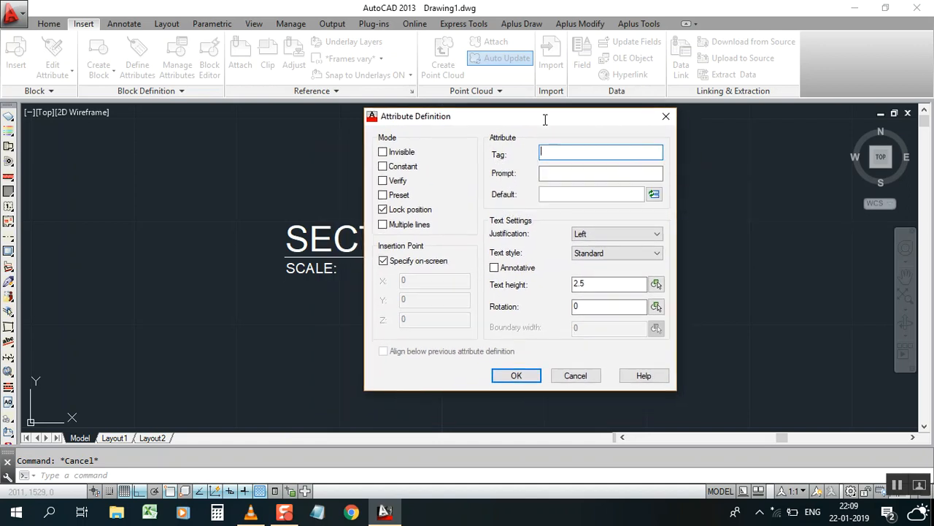
key(Escape)
Step: Start a new attribute definition and enter SCALE as its tag, prompt and default value
scroll(368, 271, up, 3)
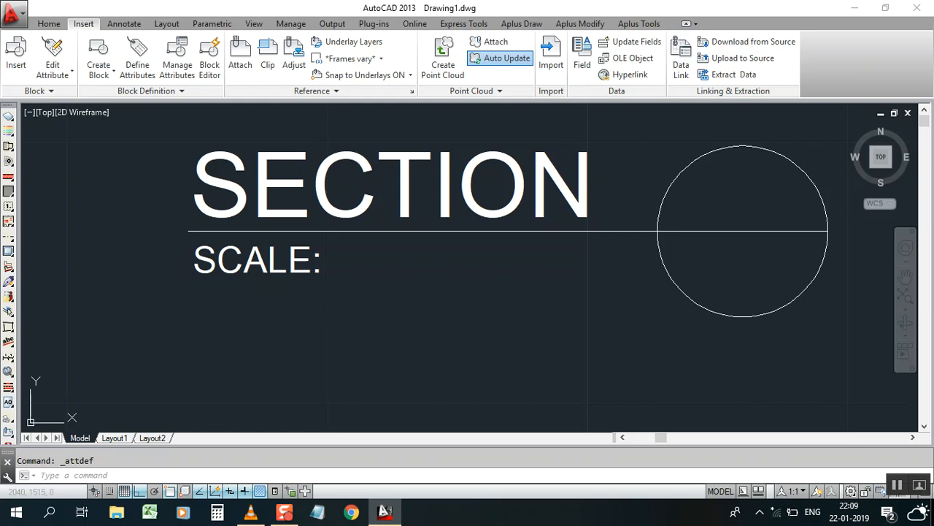
scroll(438, 282, down, 2)
scroll(448, 267, up, 2)
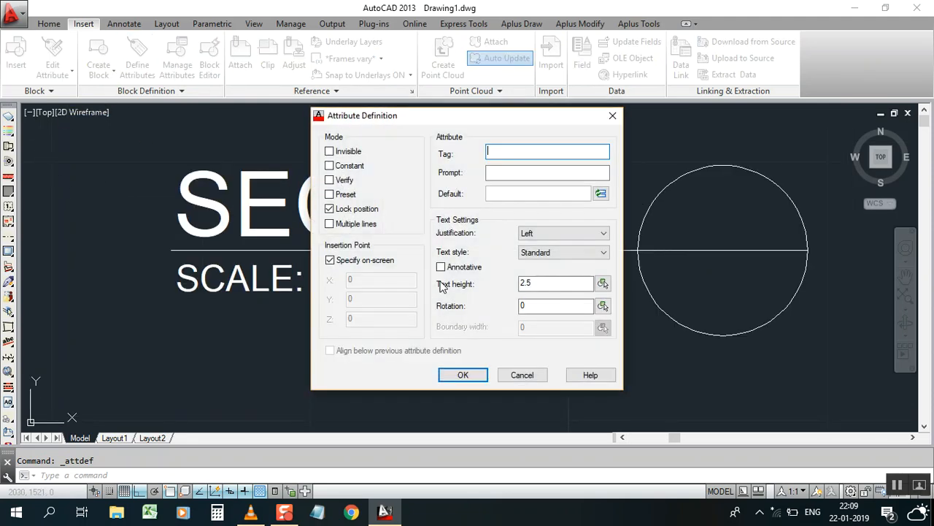
drag(544, 118, 514, 141)
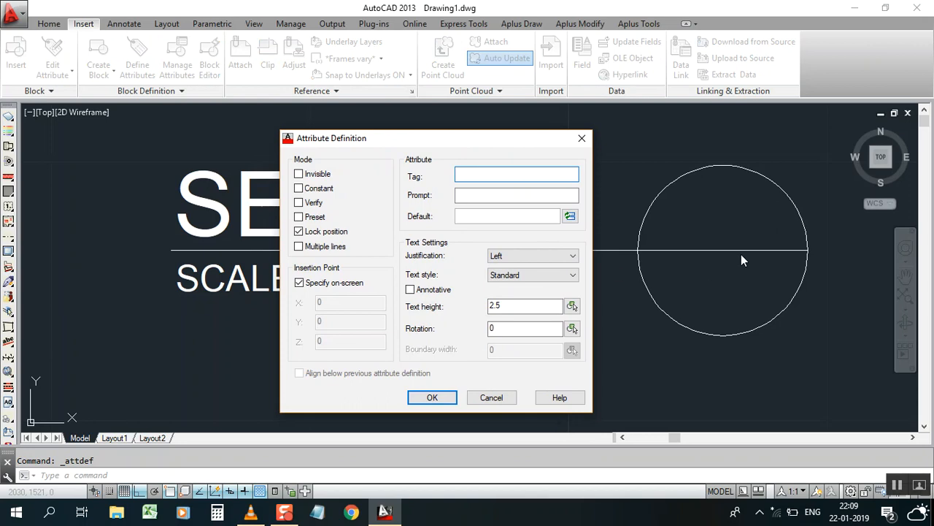
drag(448, 146, 690, 128)
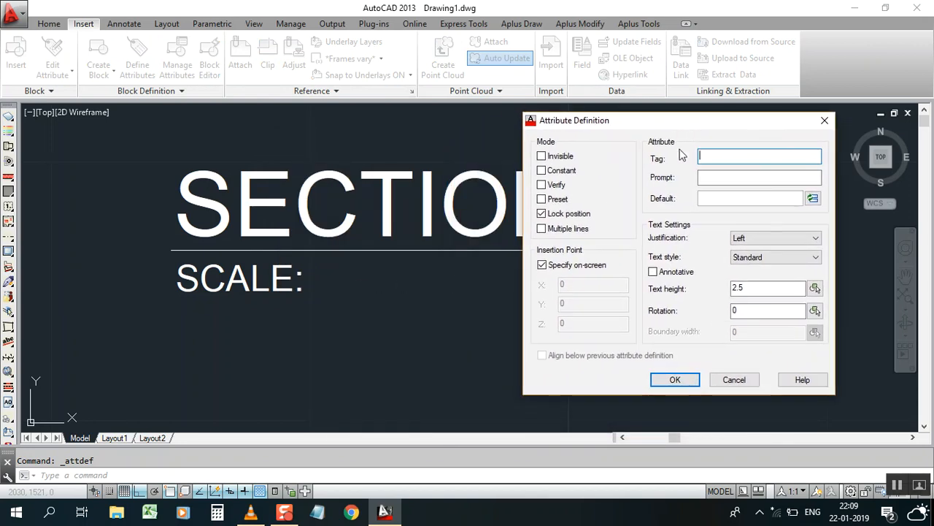
drag(696, 119, 518, 127)
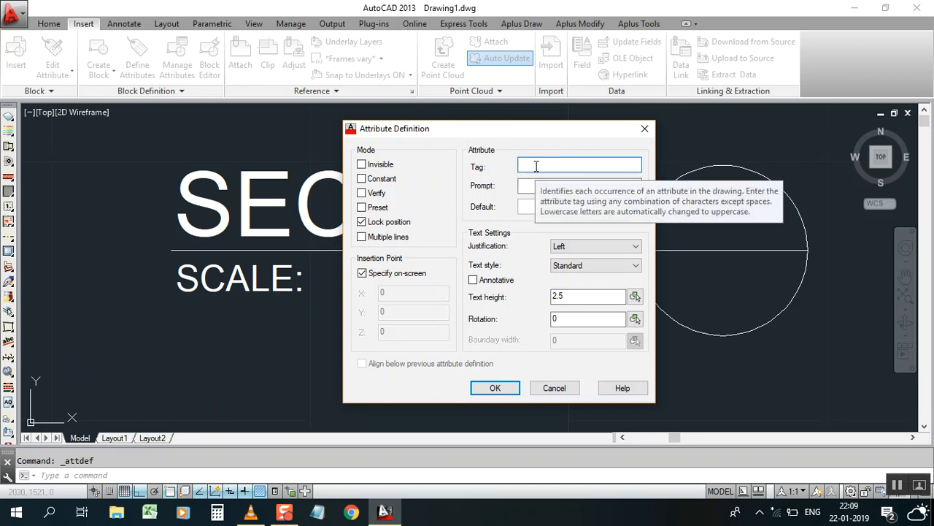
text(SCALE)
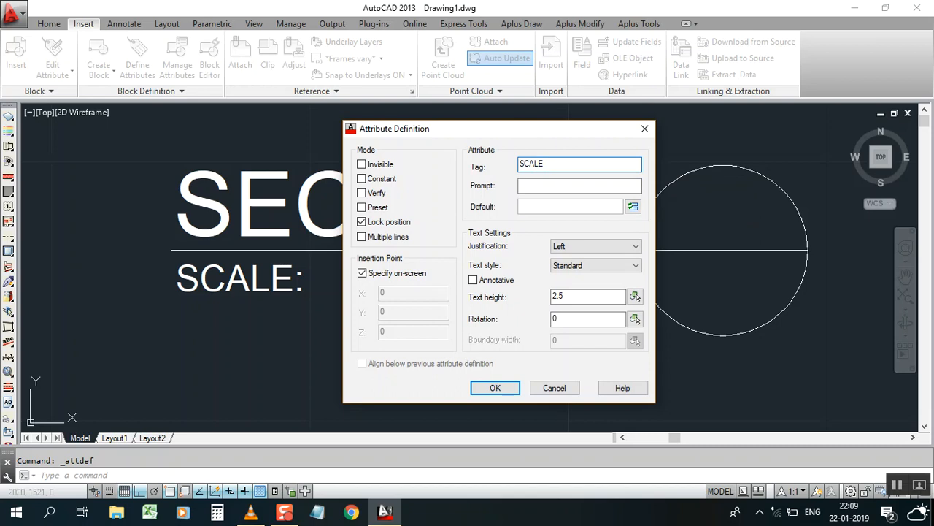
click(561, 184)
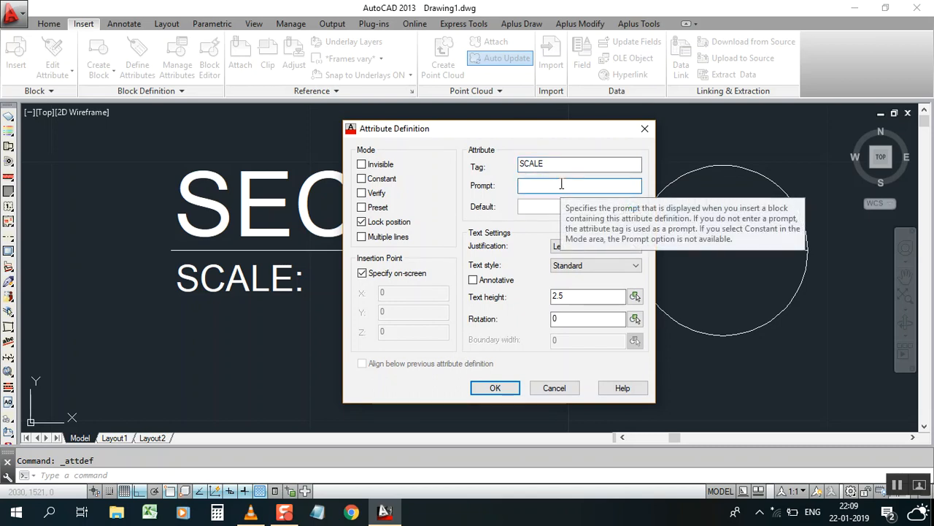
text(SE)
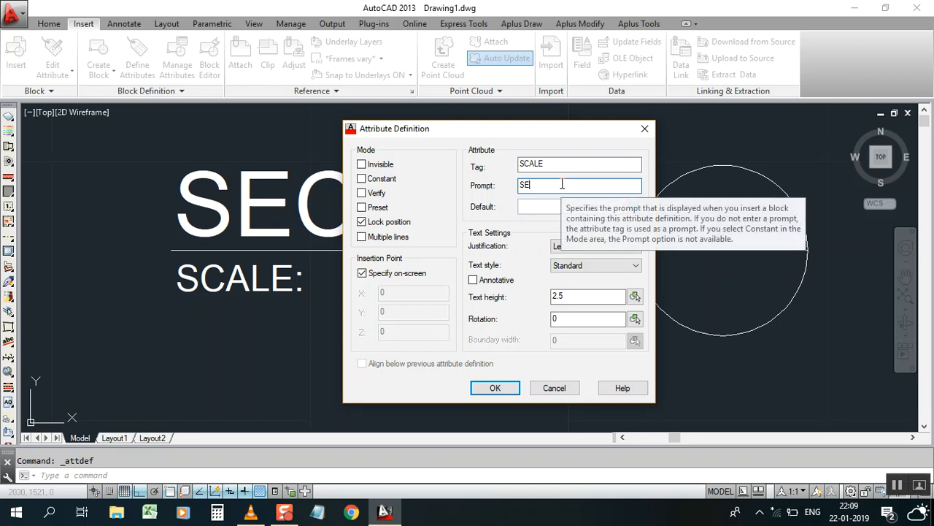
key(BackSpace)
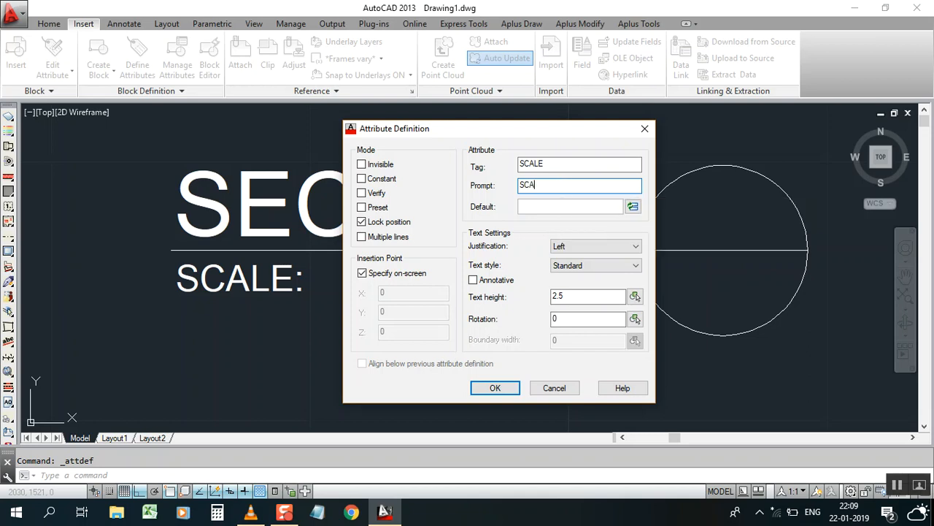
click(580, 207)
text(SCALE)
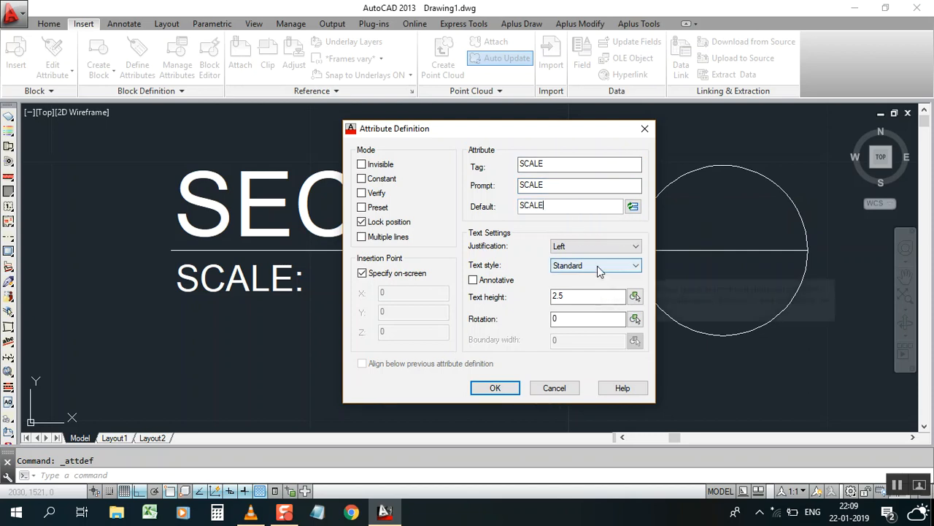
Step: Give the attribute Center justification and a text height of 1, and place it under the line beside the SCALE: label
click(588, 248)
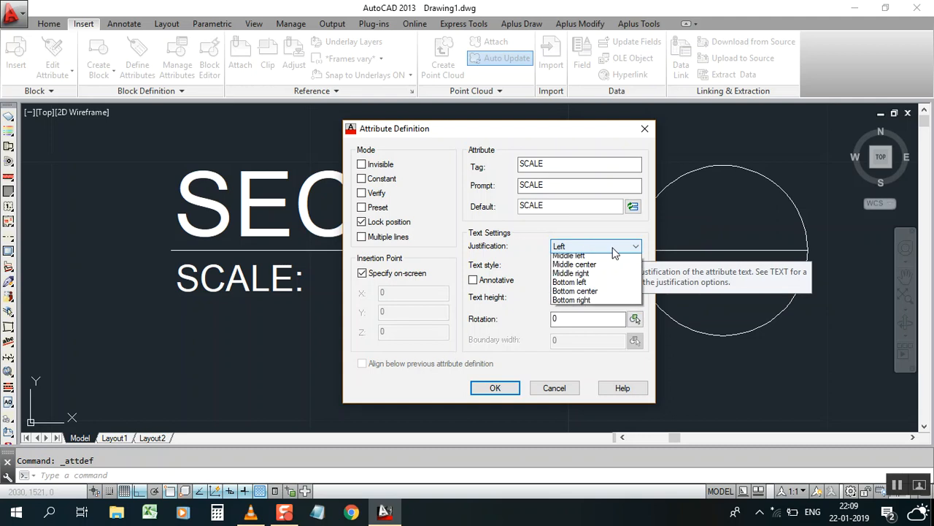
click(596, 285)
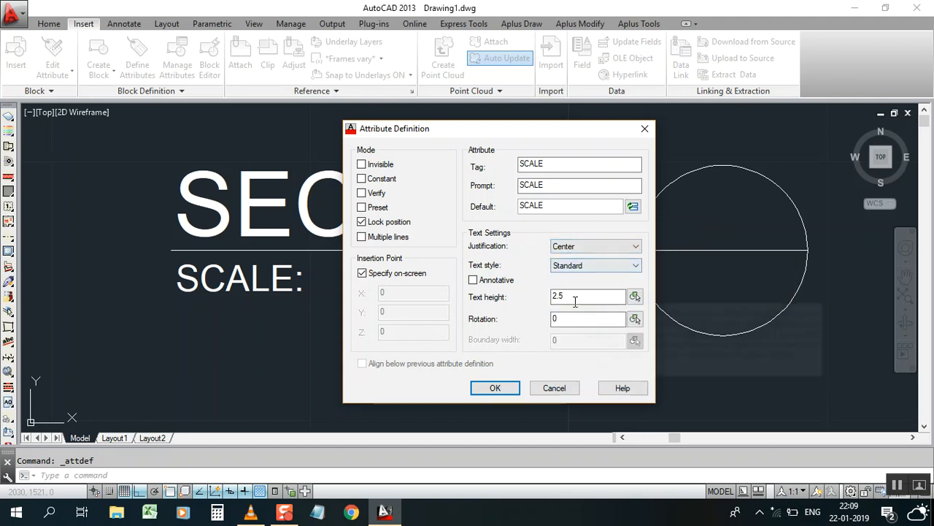
drag(577, 295, 533, 297)
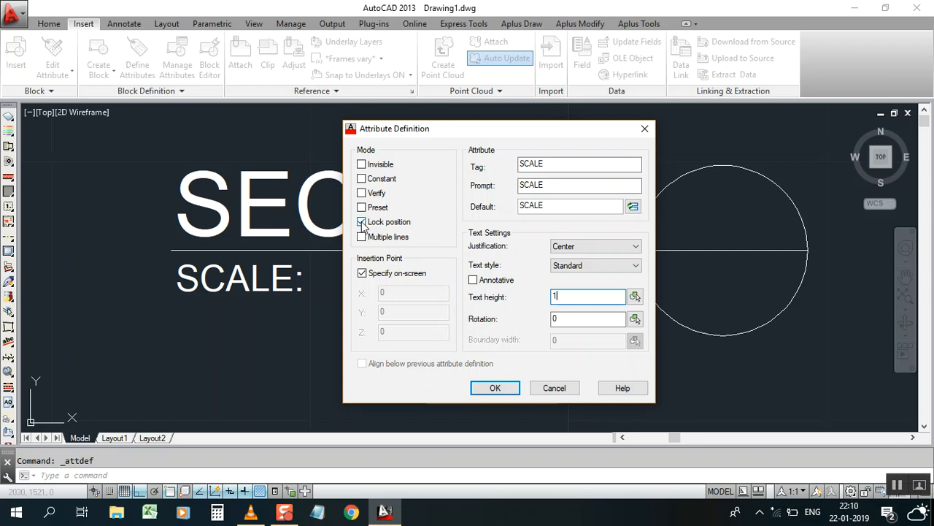
click(486, 391)
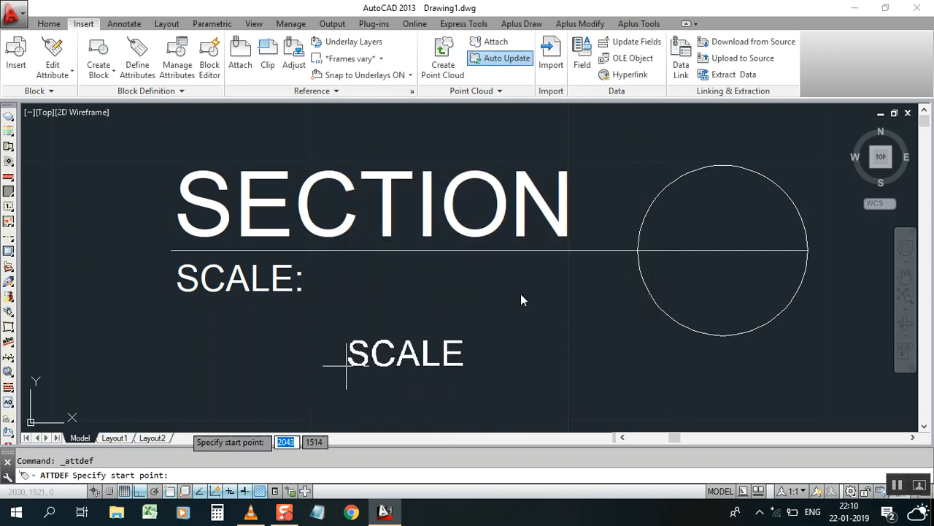
click(453, 290)
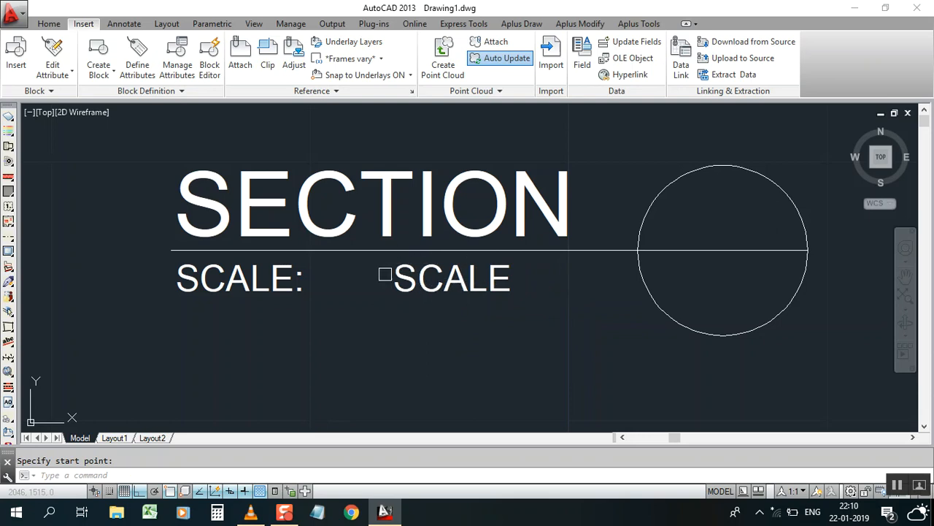
Step: Start a new attribute definition with AA as the tag, SECTION MARK as the prompt and AA as the default value
scroll(402, 288, down, 2)
scroll(515, 219, up, 2)
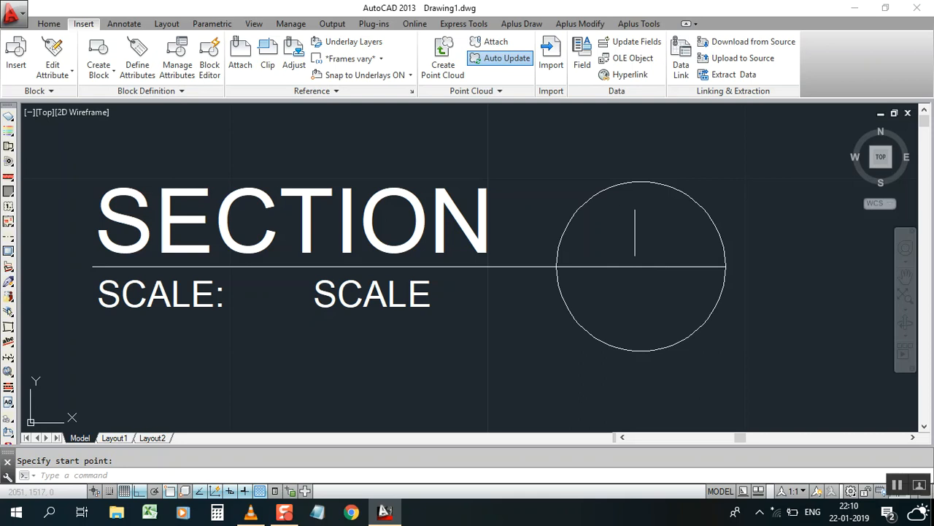
click(132, 69)
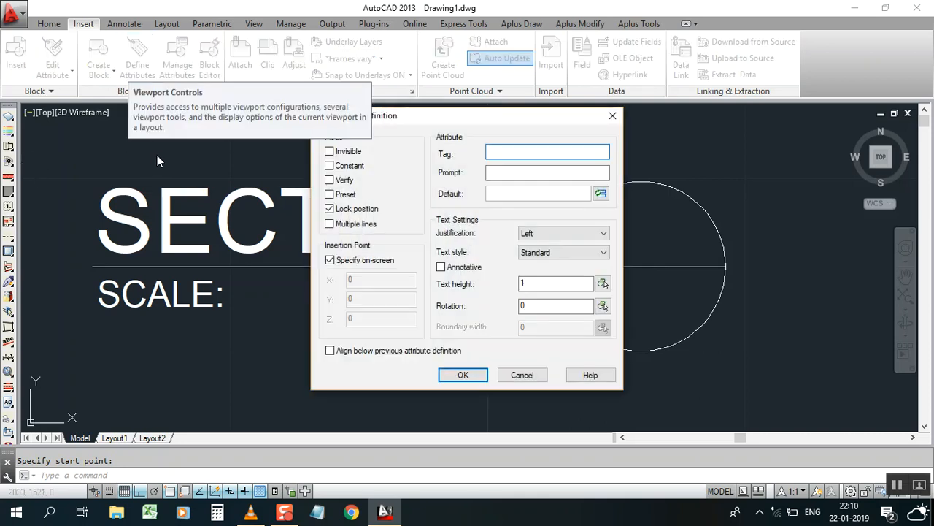
drag(507, 117, 554, 130)
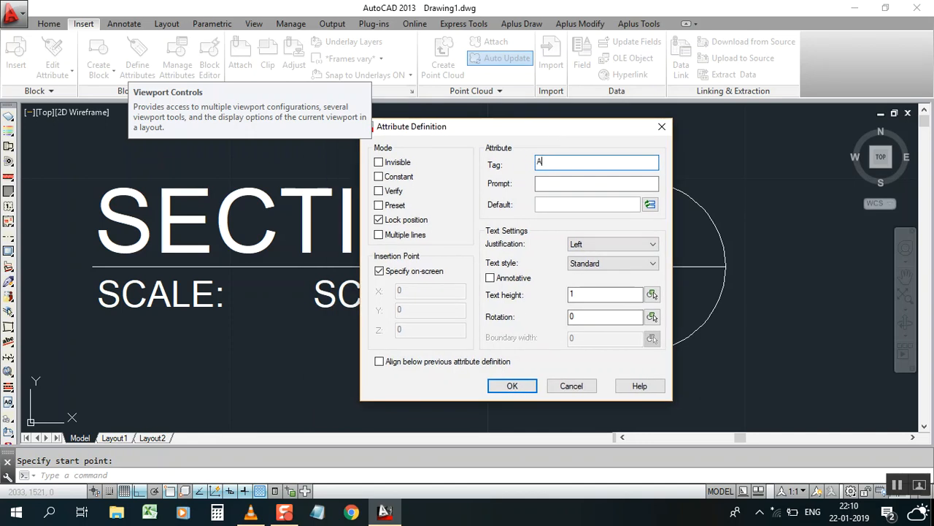
click(582, 184)
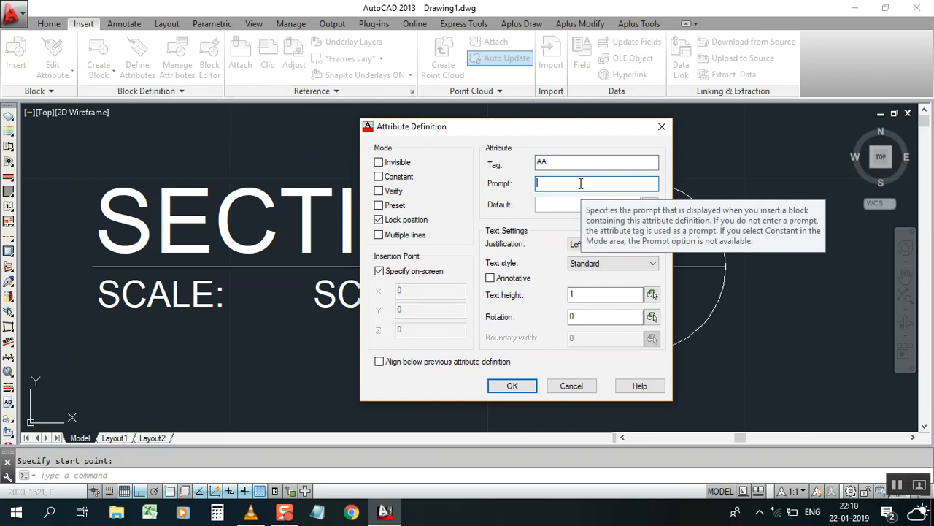
text(SECTION MARK)
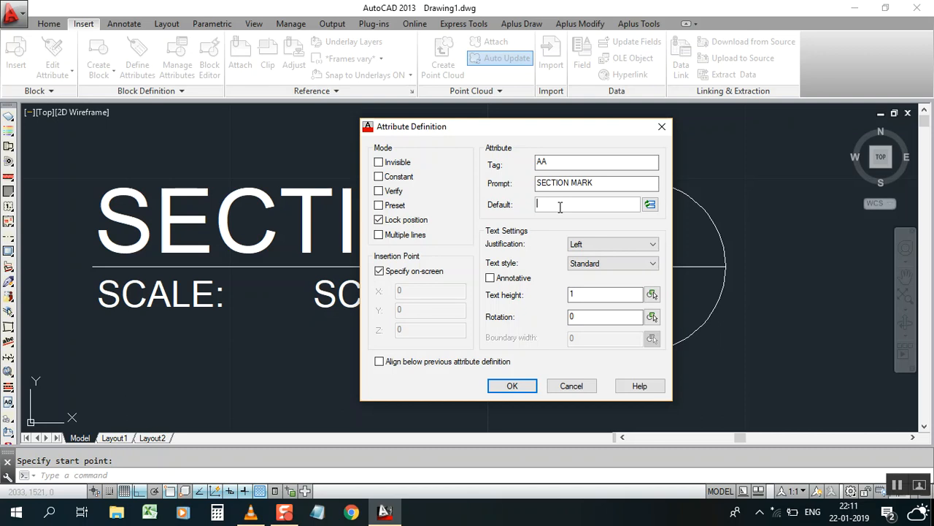
click(541, 161)
text(AA)
click(547, 206)
text(AA)
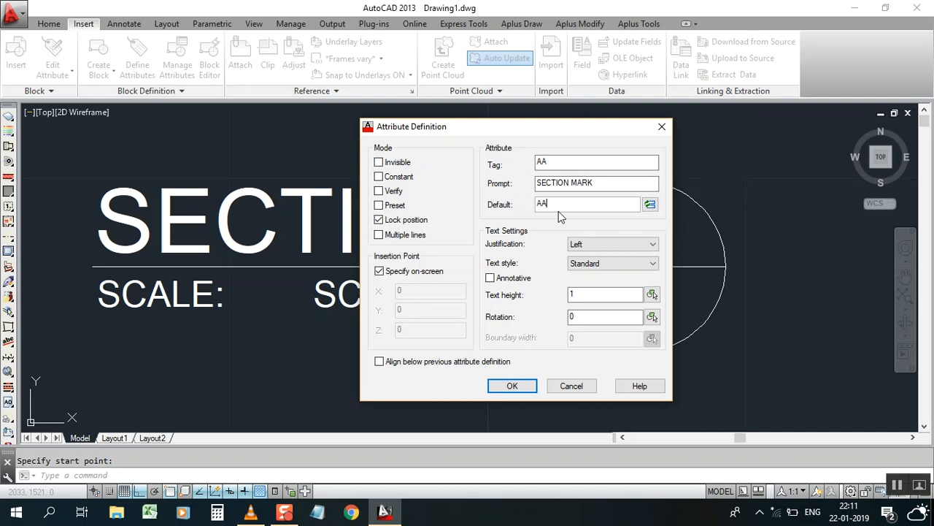
Step: Give the section mark attribute Center justification and place it in the upper half of the circle
click(592, 244)
click(597, 285)
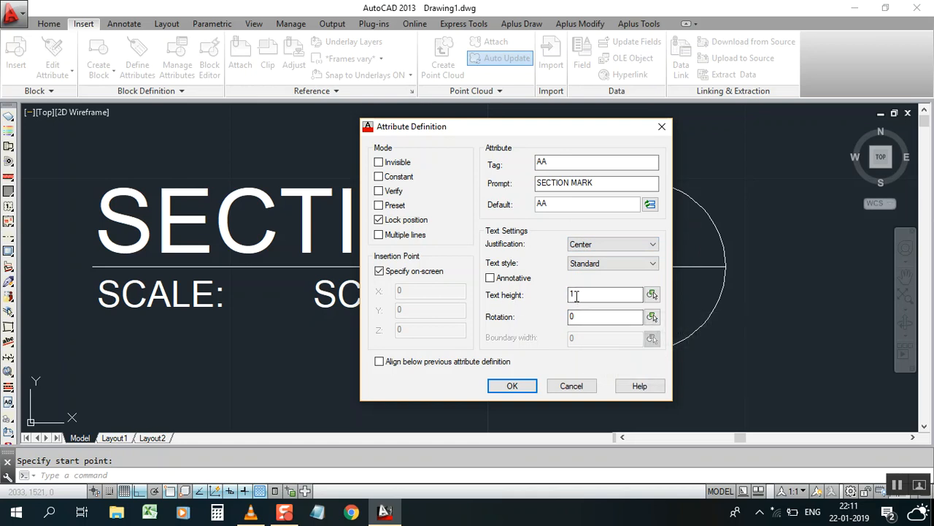
click(533, 385)
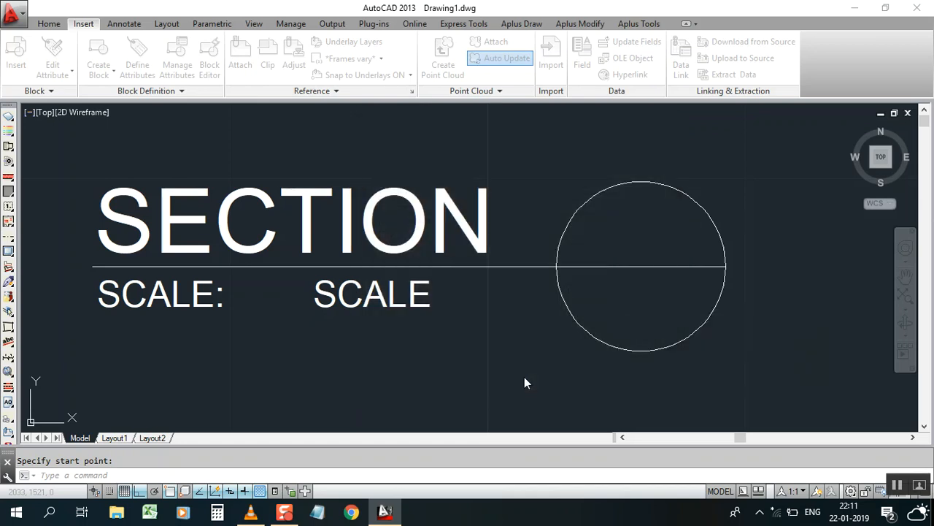
click(637, 249)
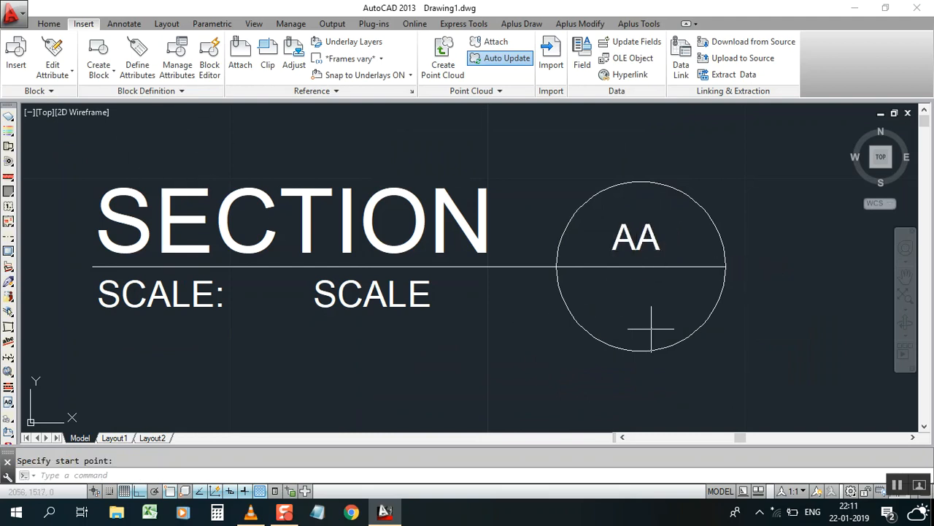
Step: Start another attribute definition with REF as the tag, REFERENCE as the prompt and REF as the default value
click(139, 71)
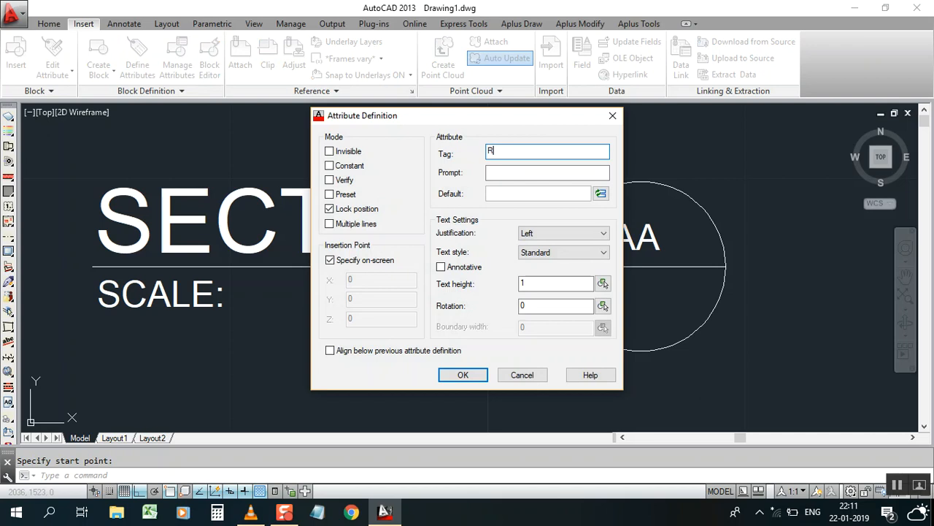
click(512, 172)
text(REF)
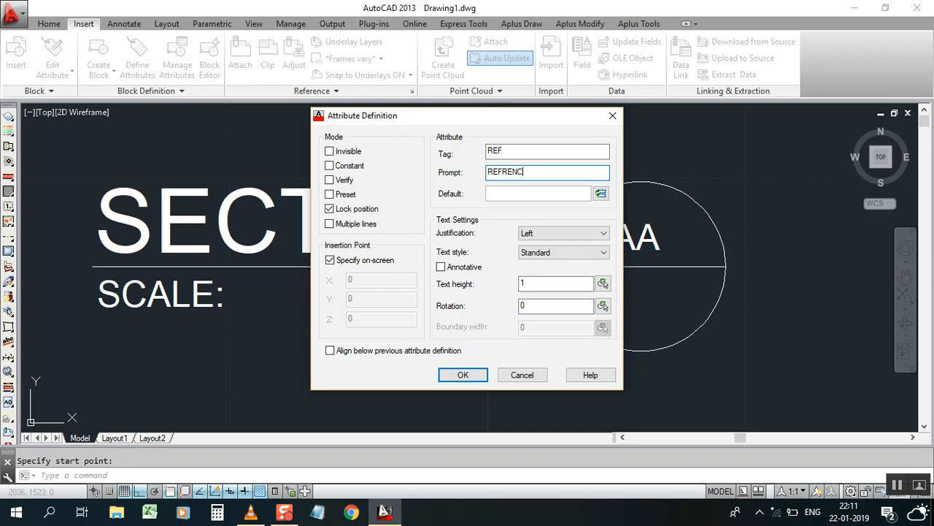
text(E)
click(509, 192)
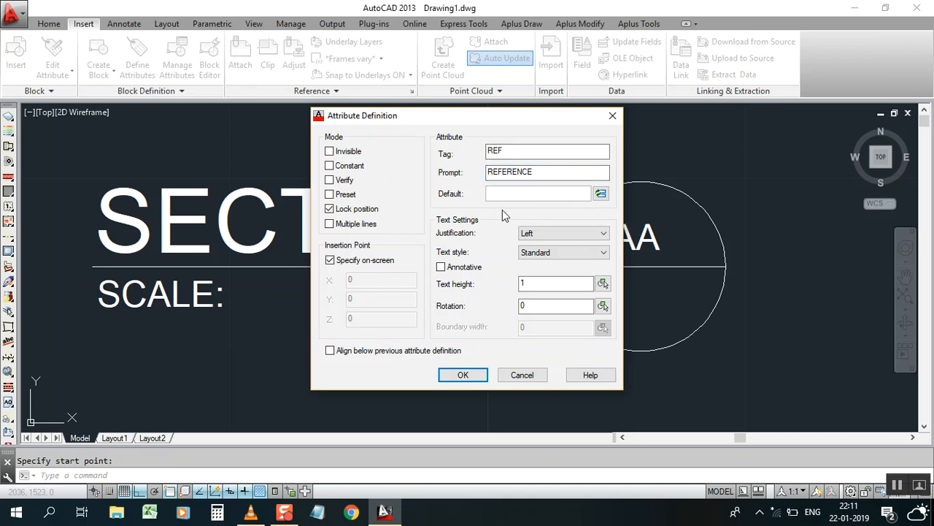
text(REF)
Step: Give the reference attribute Center justification and place it in the lower half of the circle
click(562, 233)
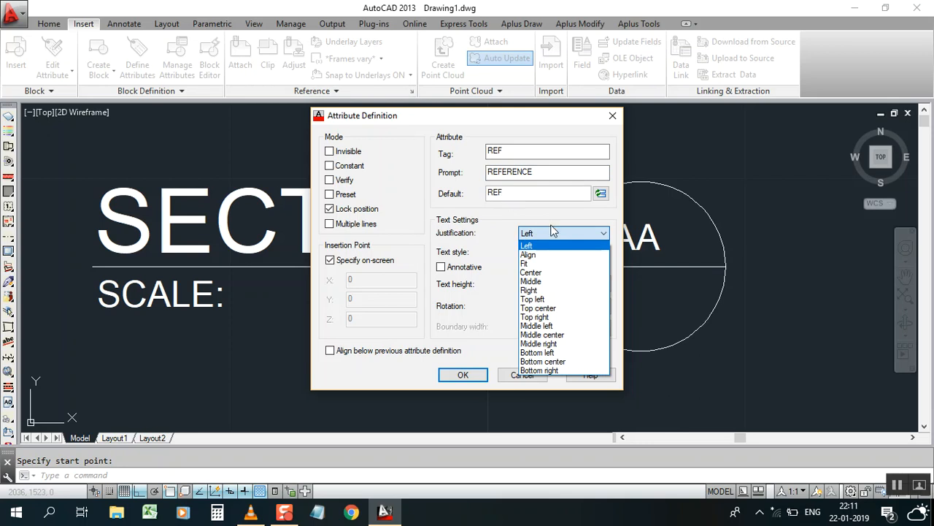
click(548, 273)
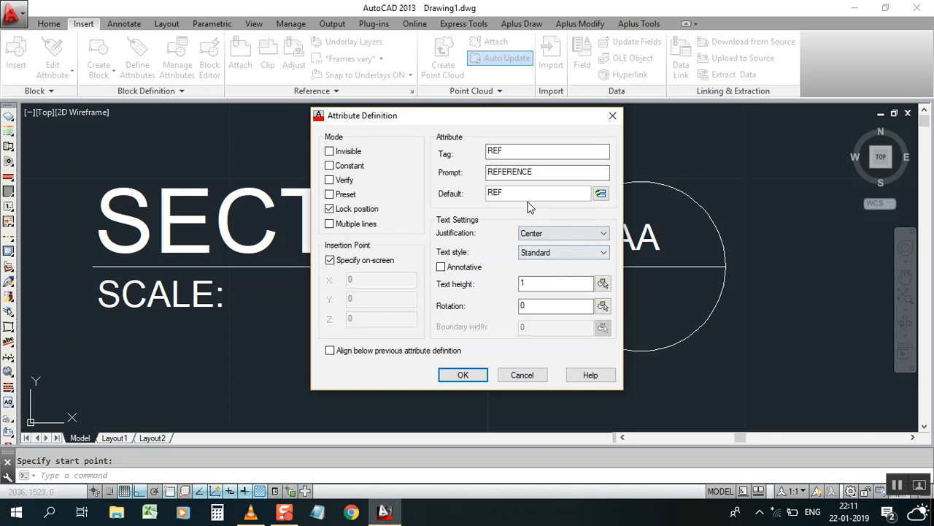
click(549, 234)
click(584, 271)
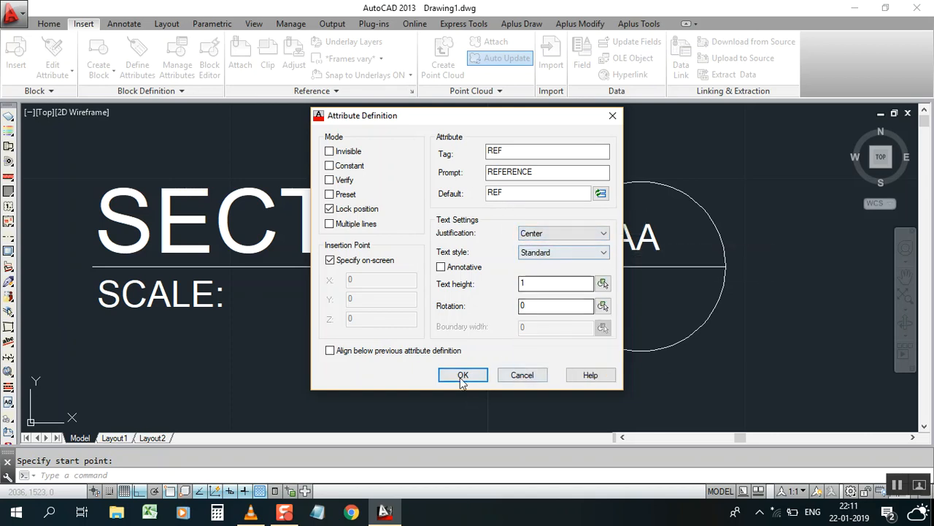
click(465, 375)
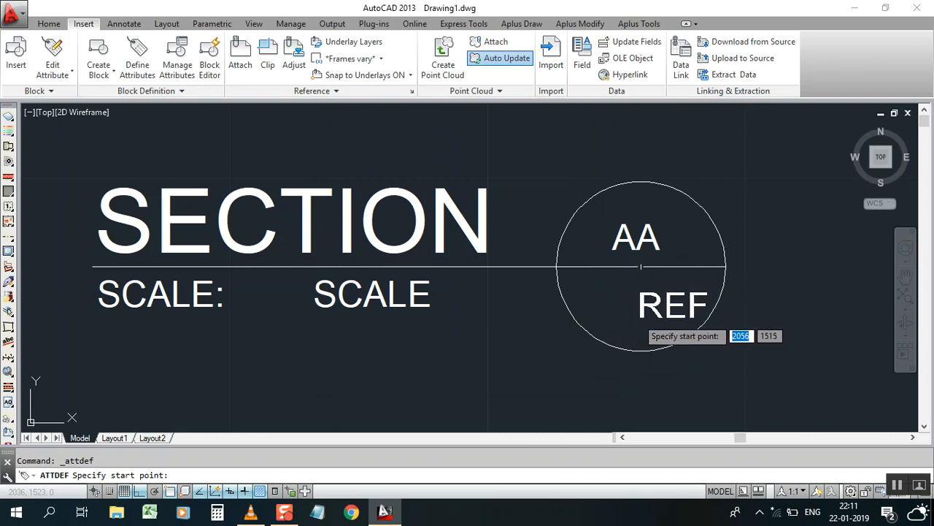
click(638, 335)
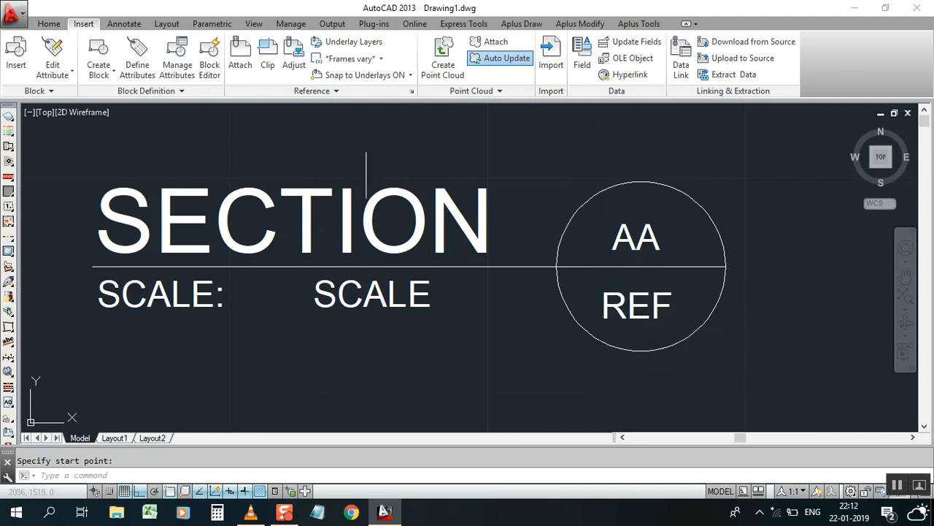
Step: Start a block definition and select the whole section title symbol, including its three attributes, as the block's objects
scroll(485, 259, down, 2)
scroll(420, 255, up, 2)
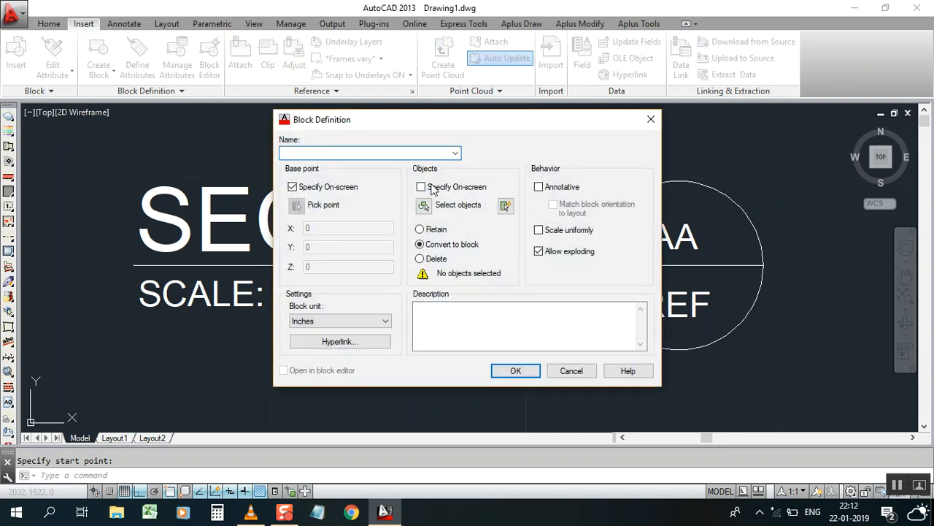
click(418, 204)
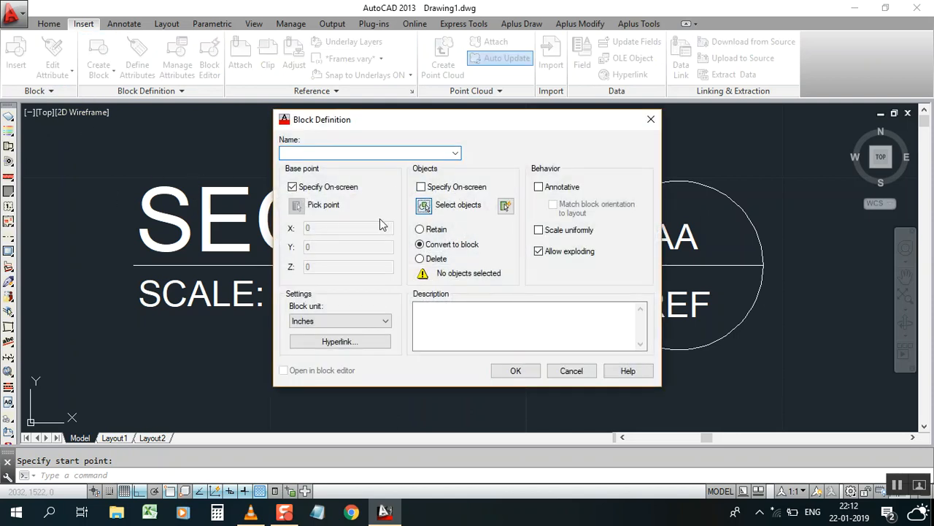
click(117, 163)
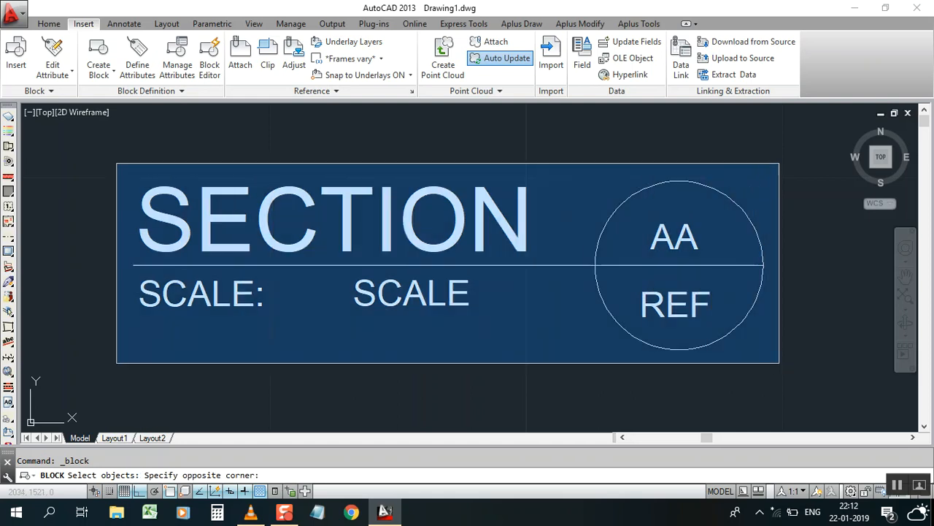
click(778, 362)
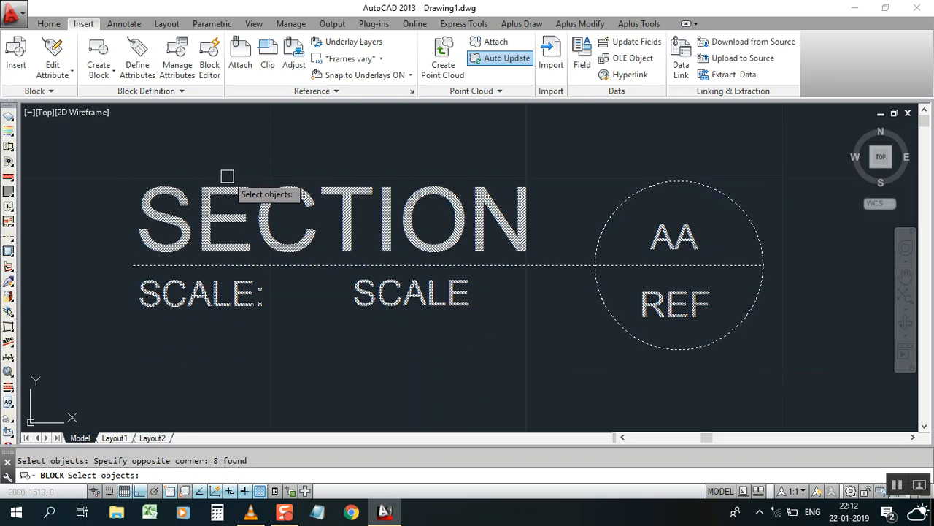
key(Return)
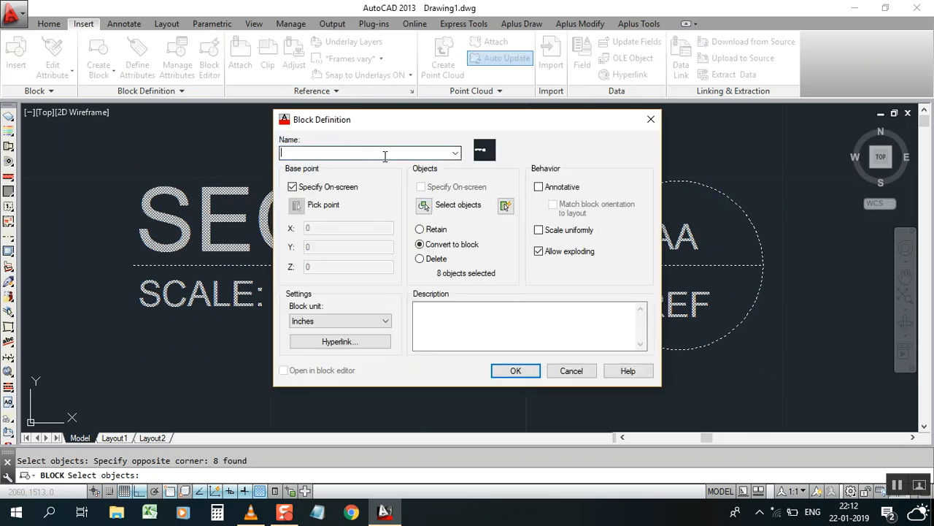
Step: Name the block SECTION TITLE and create it with its insertion base point at the circle's centre
text(SECTION TITLE)
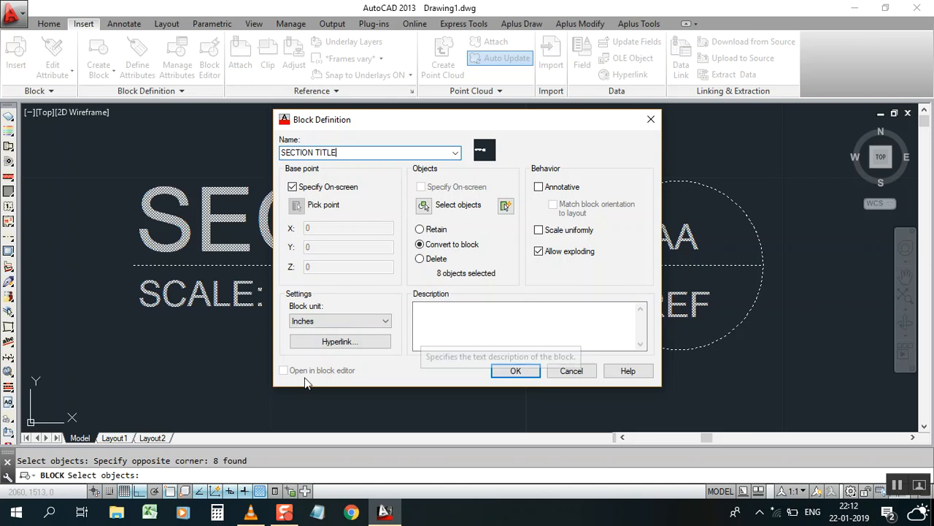
click(516, 370)
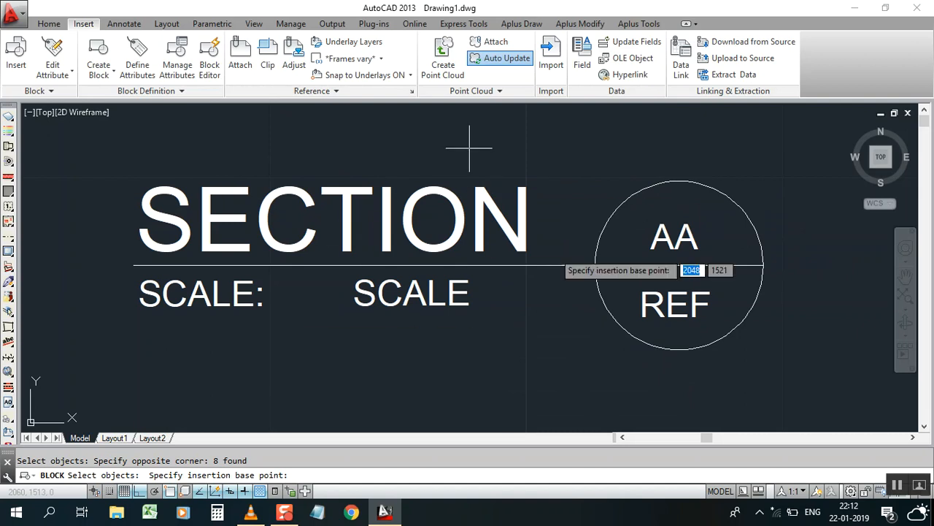
click(679, 266)
Step: Examine the section title block and its scale, section mark and reference attributes
scroll(475, 271, down, 4)
scroll(489, 266, up, 4)
scroll(450, 146, down, 3)
scroll(491, 225, up, 3)
scroll(491, 225, down, 2)
key(Escape)
scroll(484, 246, up, 3)
scroll(533, 261, down, 3)
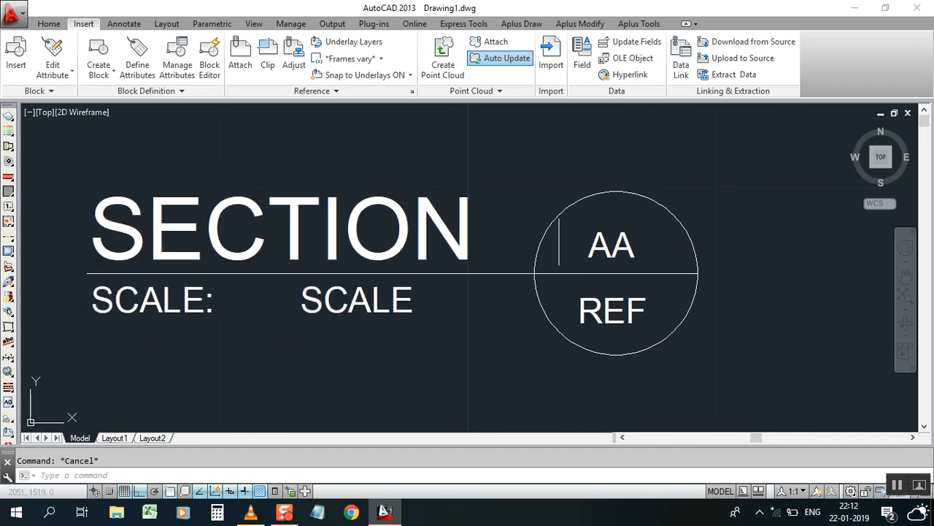
scroll(481, 244, up, 2)
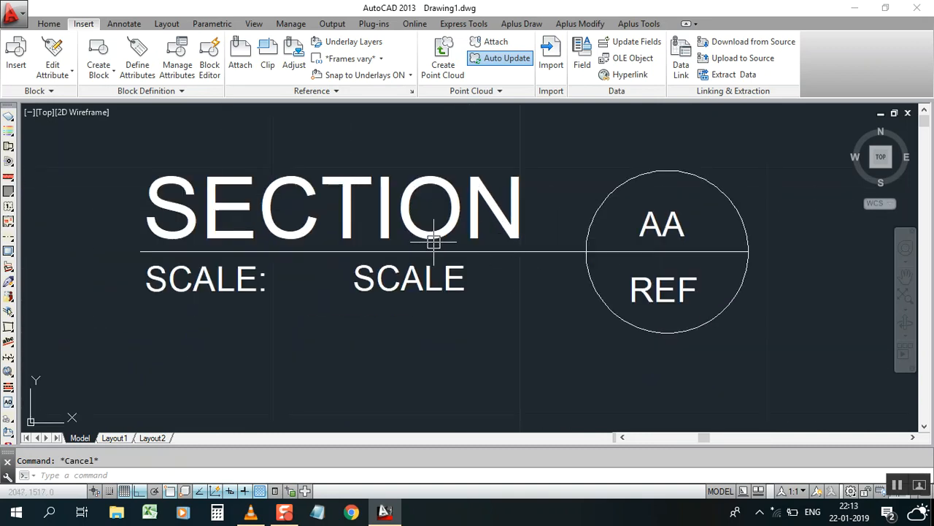
scroll(290, 228, down, 2)
scroll(569, 212, up, 2)
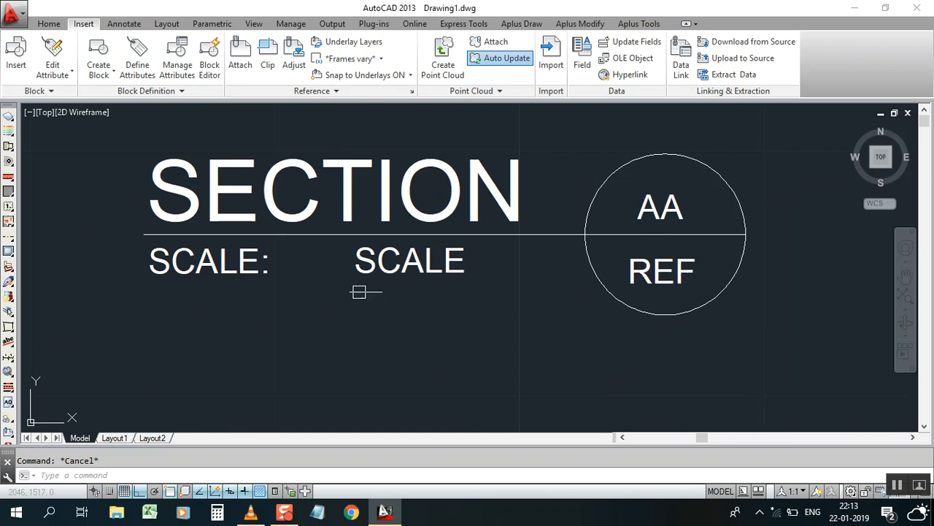
scroll(441, 241, down, 2)
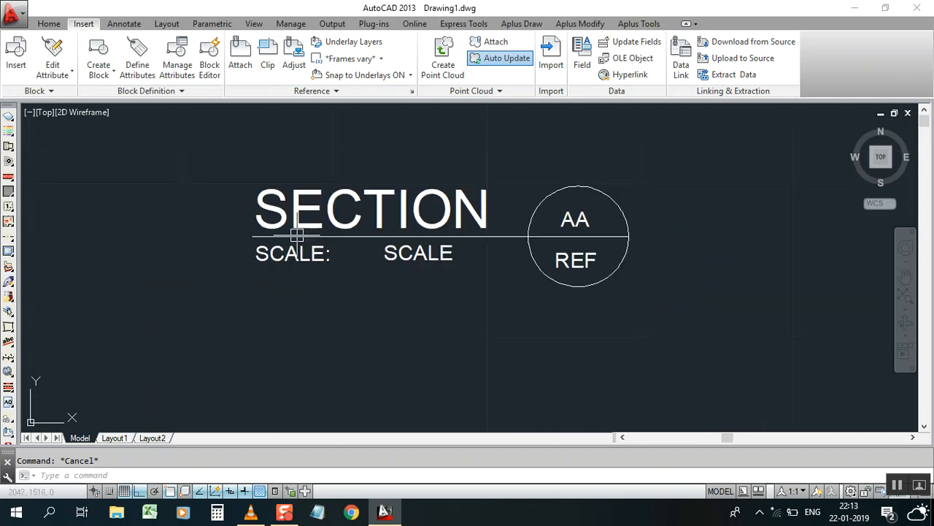
Step: Edit the attributes of the section title block as a single block and set the REF value to 01
click(57, 70)
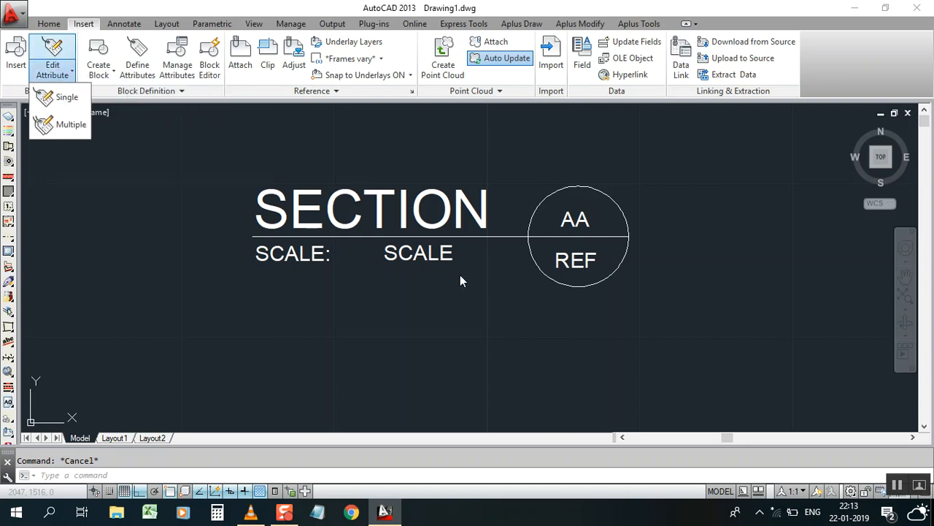
click(66, 97)
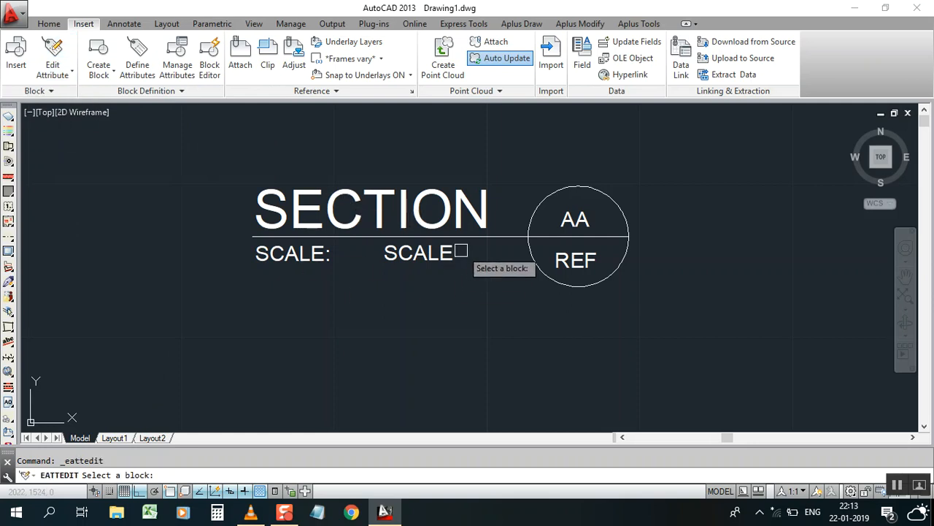
click(451, 331)
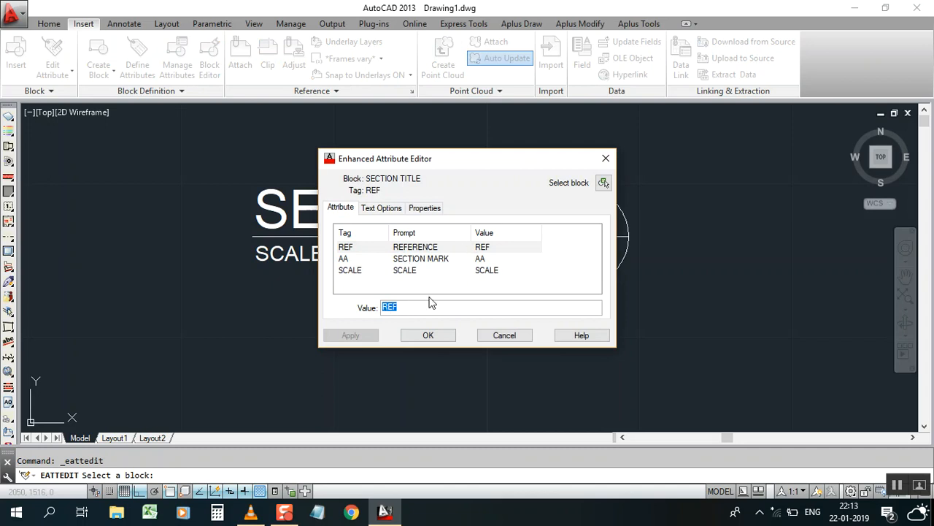
text(01)
Step: Set the SCALE attribute to 1:100 and the section mark to B1, and apply the attribute changes to the block
click(419, 274)
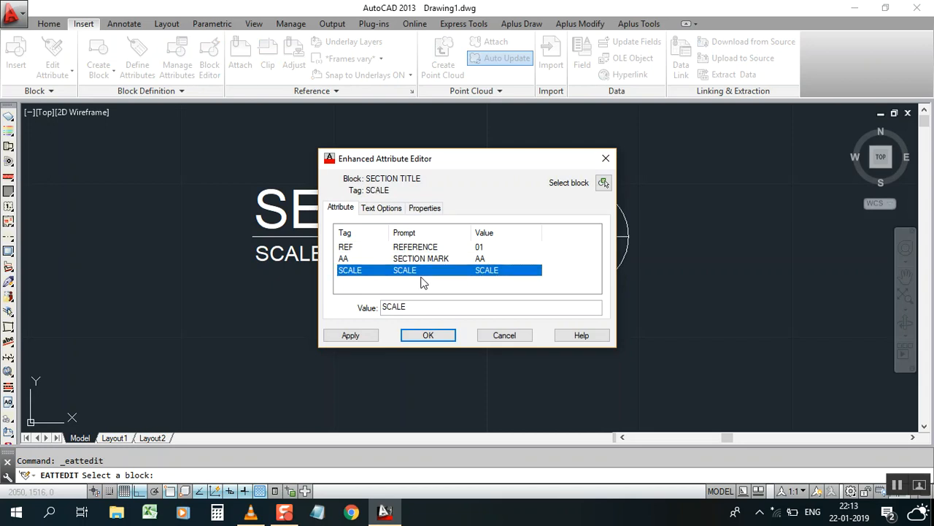
key(Tab)
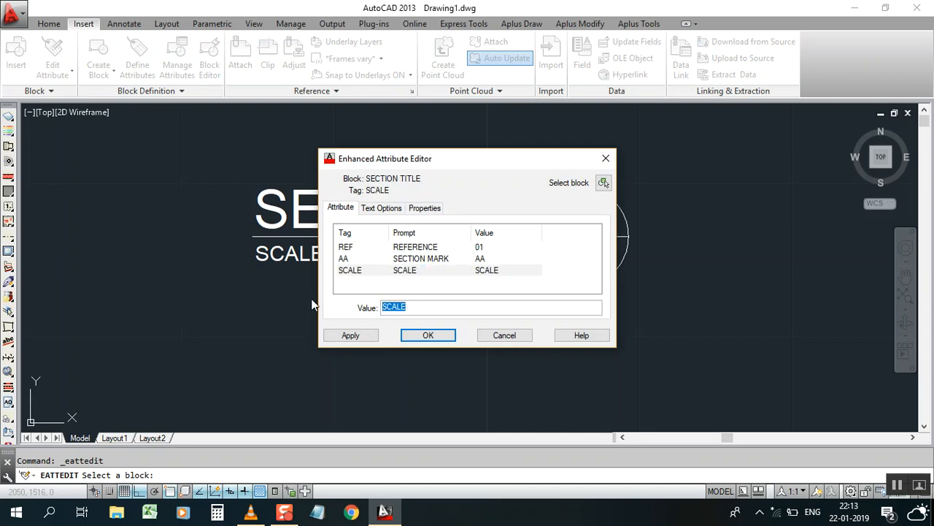
text(1)
click(447, 260)
key(Tab)
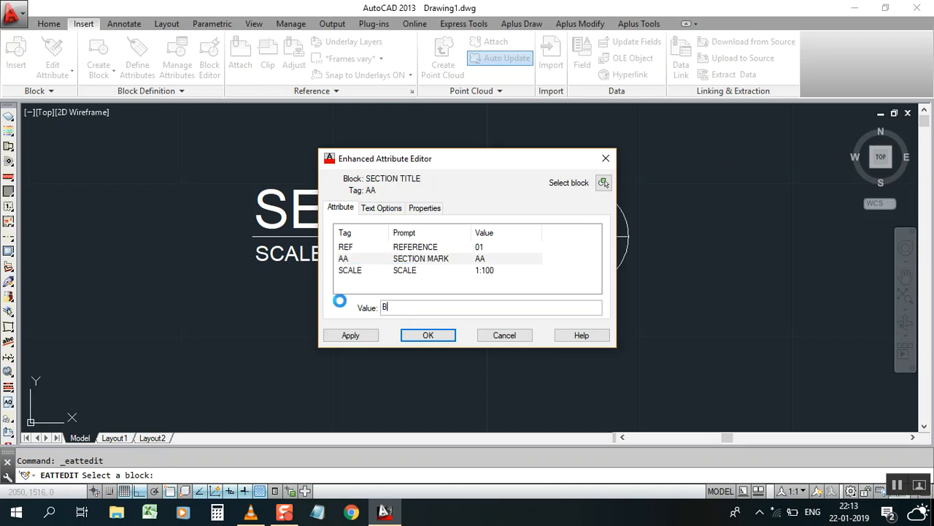
click(359, 336)
click(428, 335)
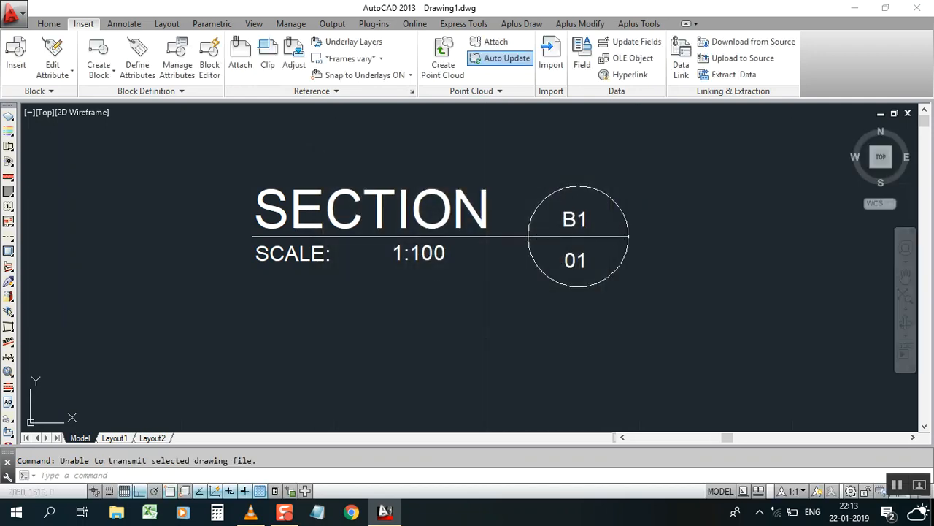
click(529, 254)
scroll(355, 267, down, 4)
scroll(355, 264, up, 4)
key(Escape)
scroll(366, 182, down, 1)
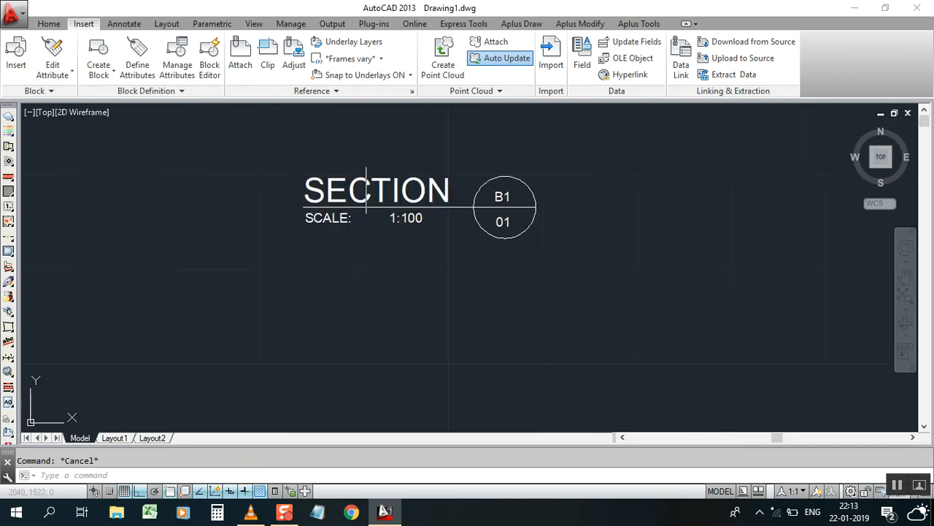
scroll(407, 178, up, 1)
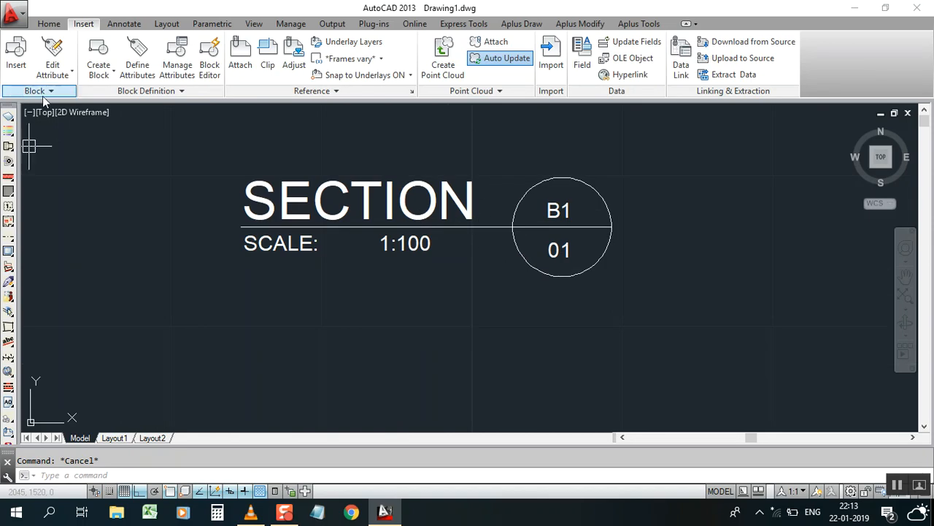
Step: Insert a second SECTION TITLE block at uniform scale 1 and rotation 0, directly below the existing title
click(16, 65)
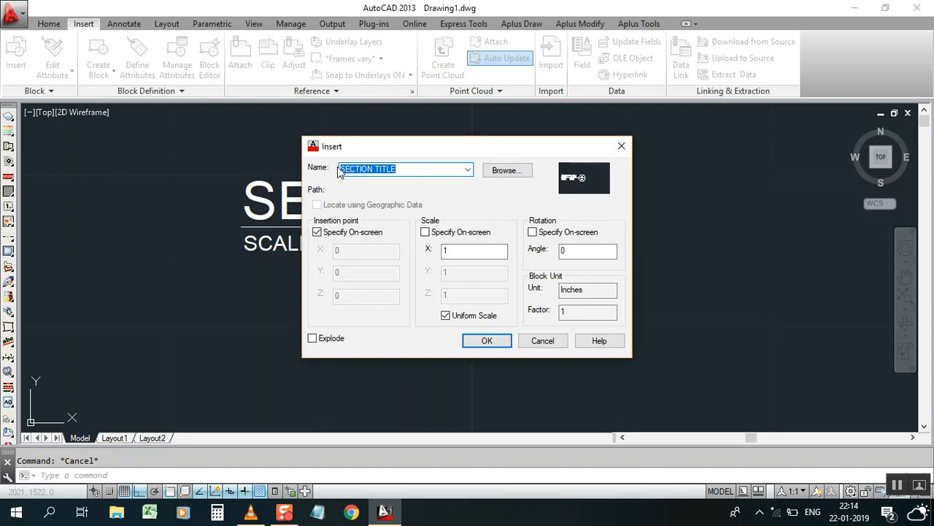
click(478, 341)
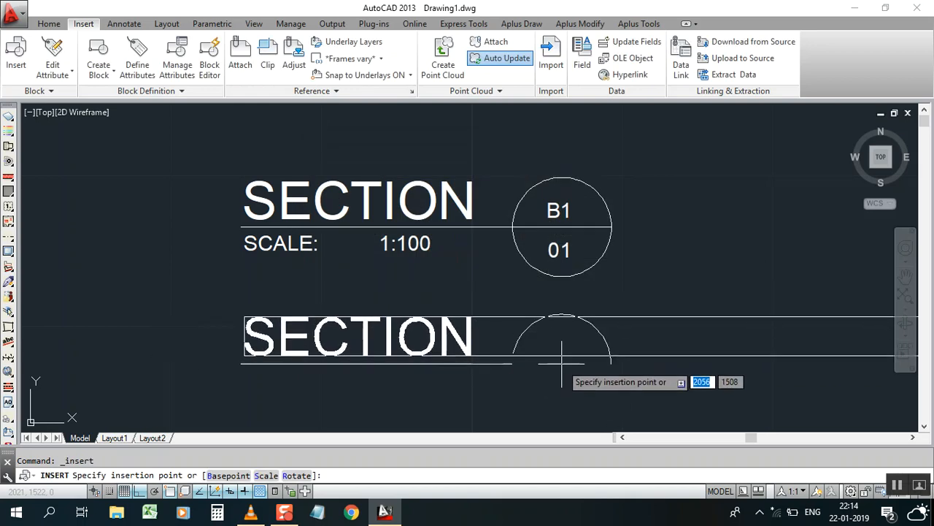
click(561, 363)
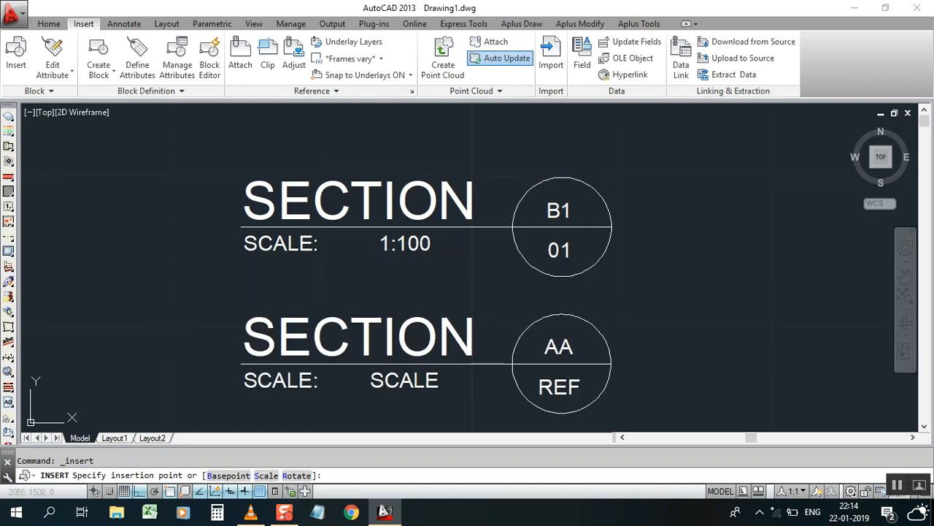
Step: Edit the lower section title's attributes as a single block, setting REF to 02 and SCALE to 1:200
scroll(530, 292, down, 2)
click(504, 318)
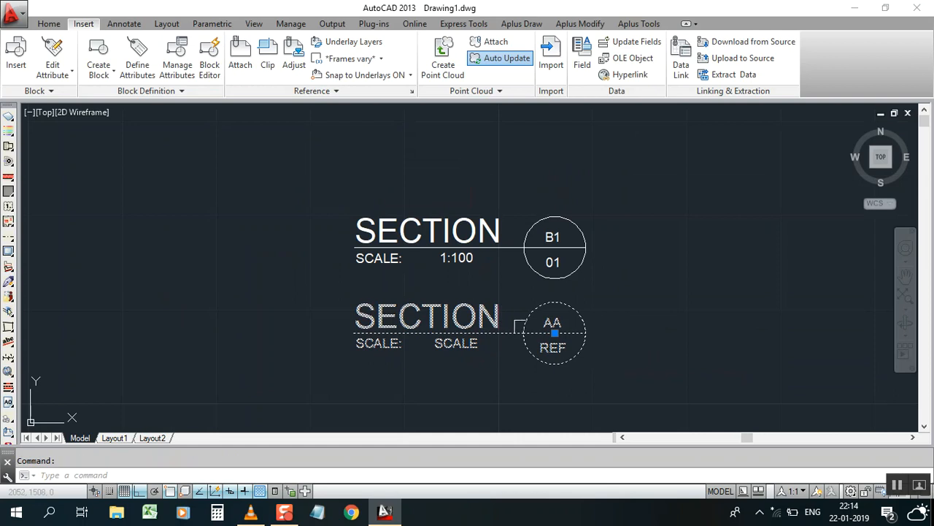
click(58, 73)
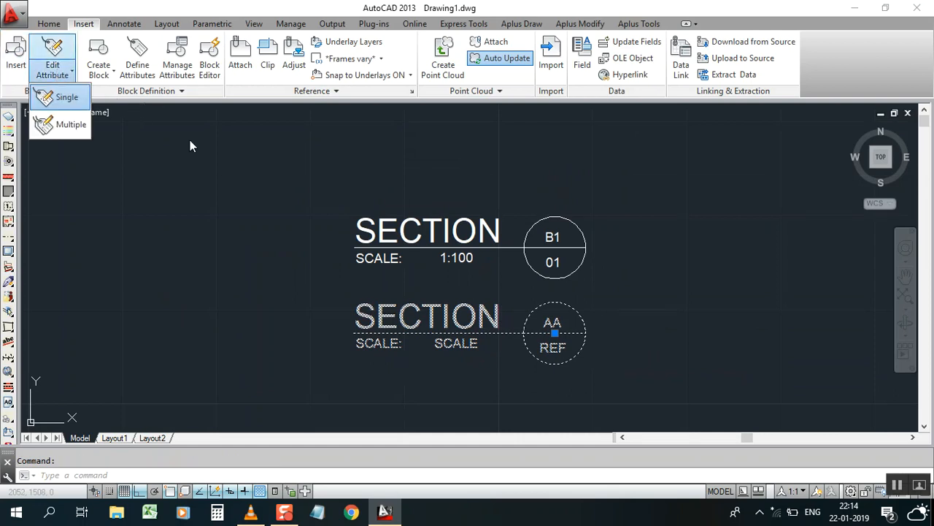
click(72, 102)
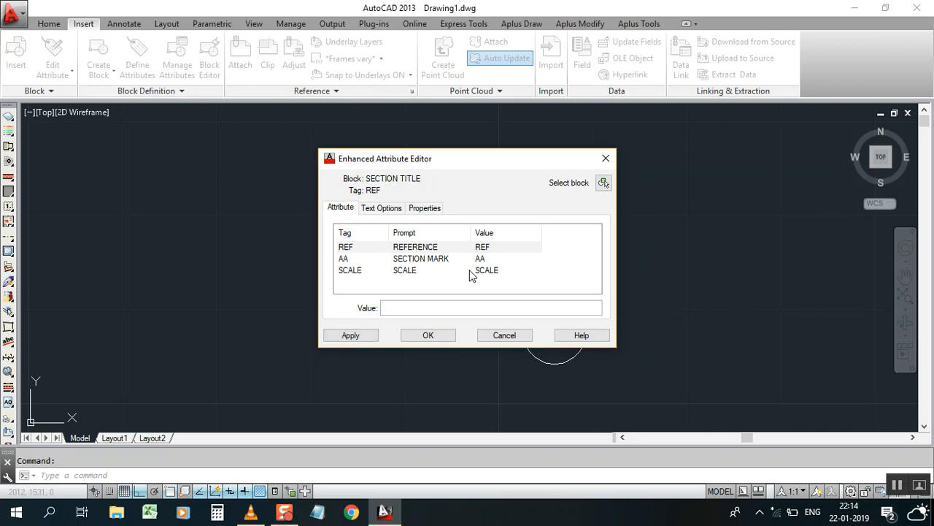
click(406, 275)
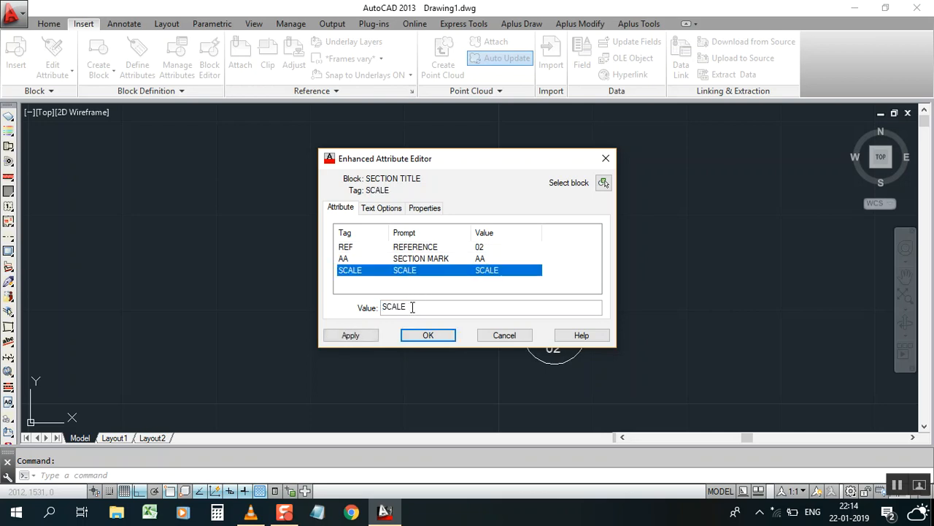
drag(413, 307, 285, 312)
text(1)
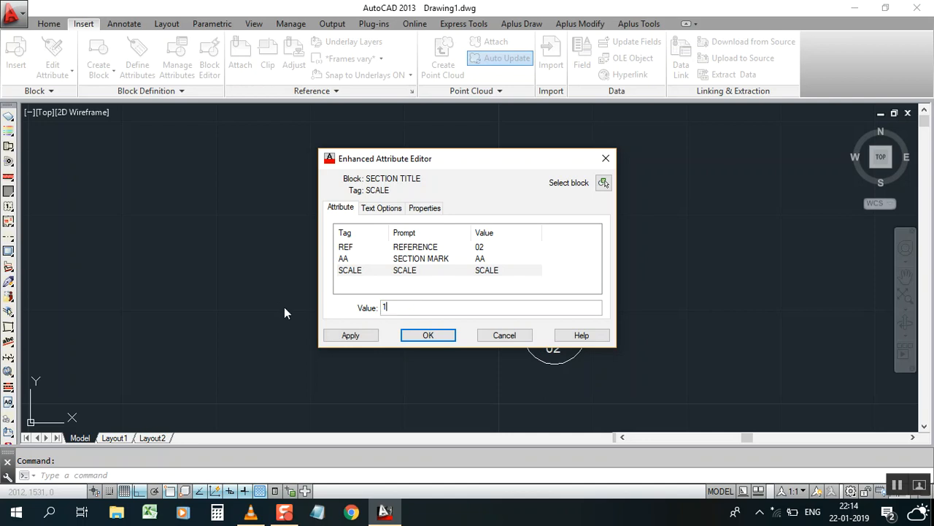
text(:200)
Step: Set the lower title's section mark attribute to C1 and apply the attribute changes to the block
click(452, 261)
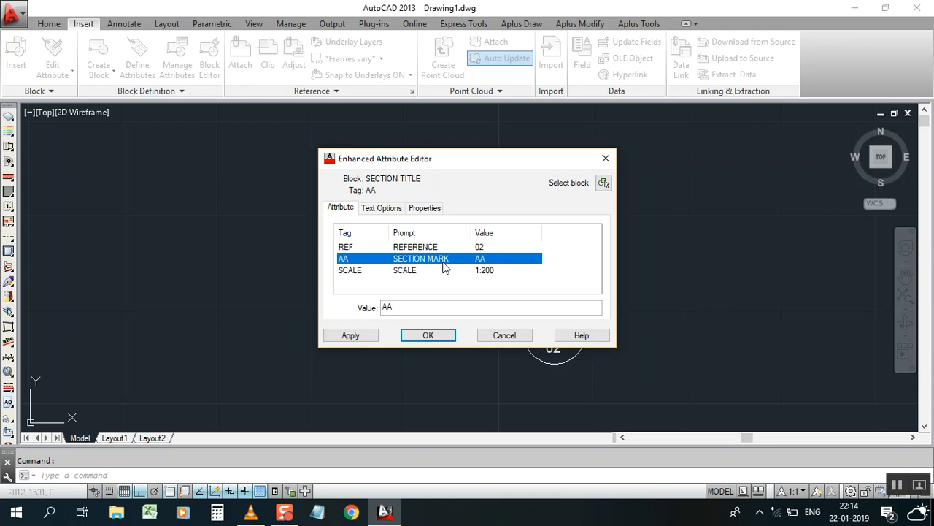
drag(397, 307, 336, 302)
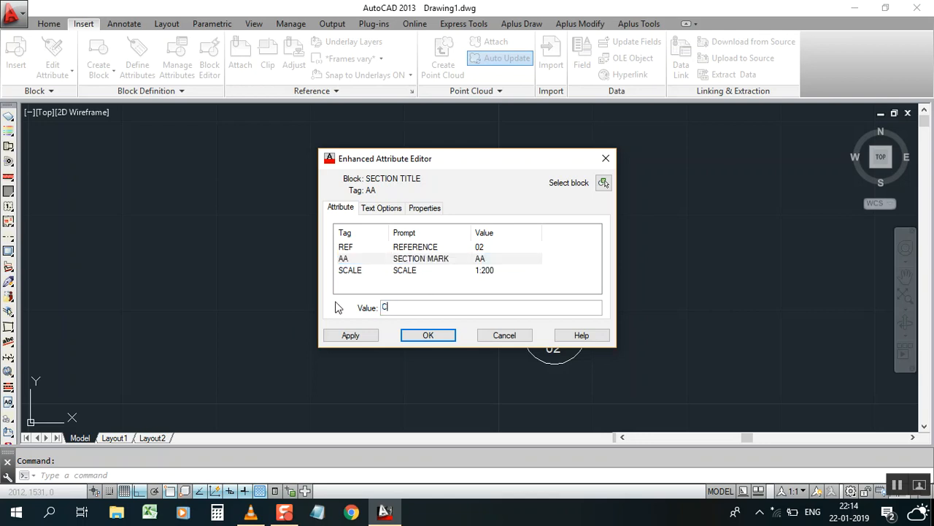
click(364, 335)
click(427, 335)
key(Return)
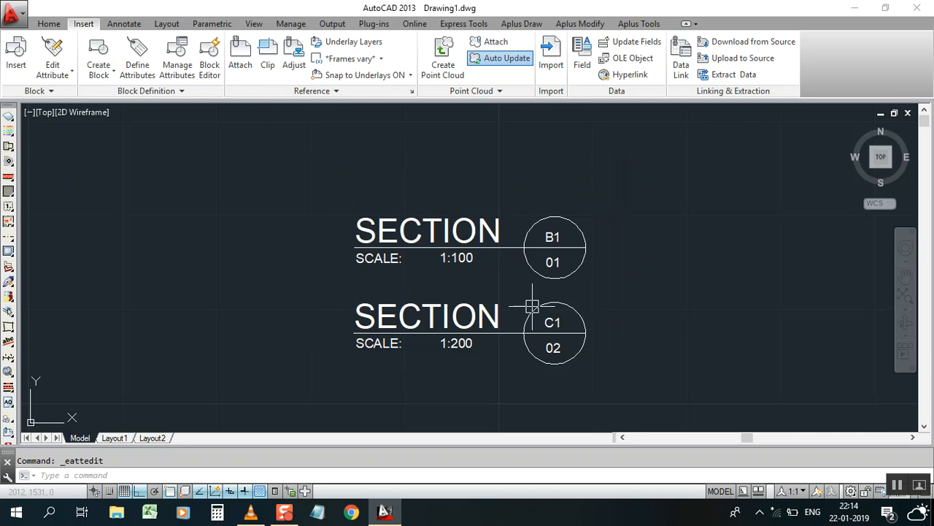
Step: Examine the two section title blocks and compare their scale, section mark and reference values
scroll(471, 302, down, 2)
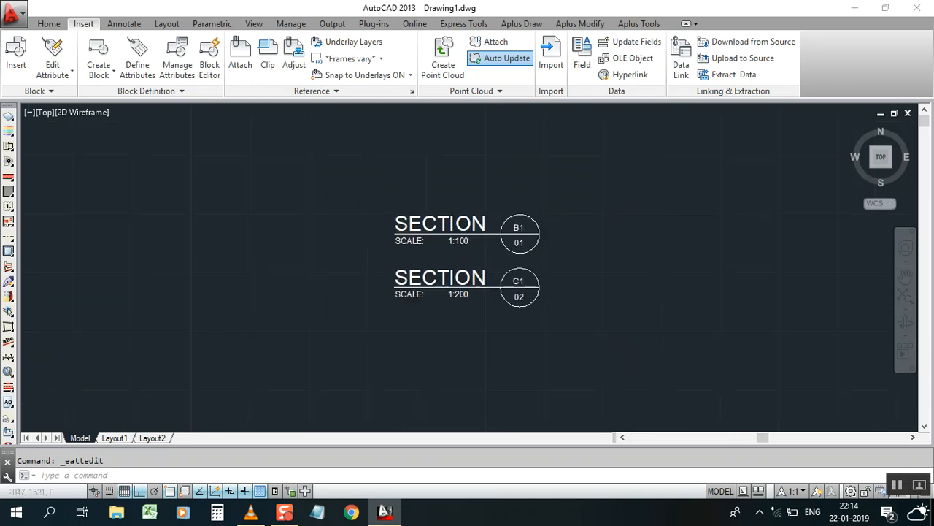
scroll(521, 246, up, 4)
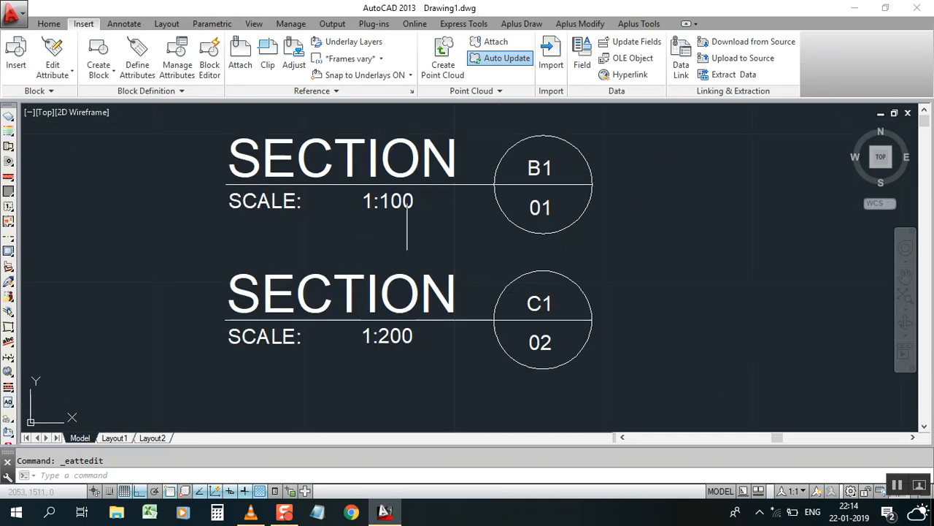
scroll(419, 219, down, 2)
scroll(412, 237, up, 2)
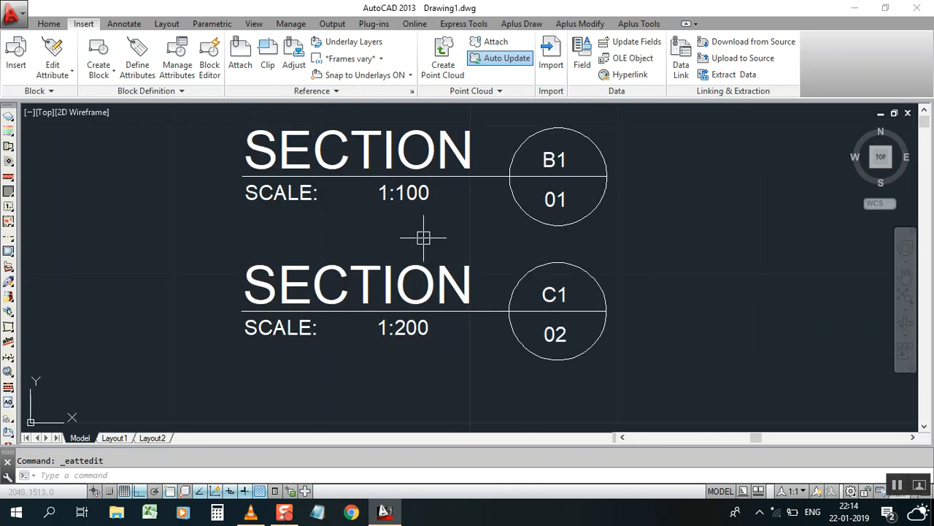
scroll(448, 229, down, 2)
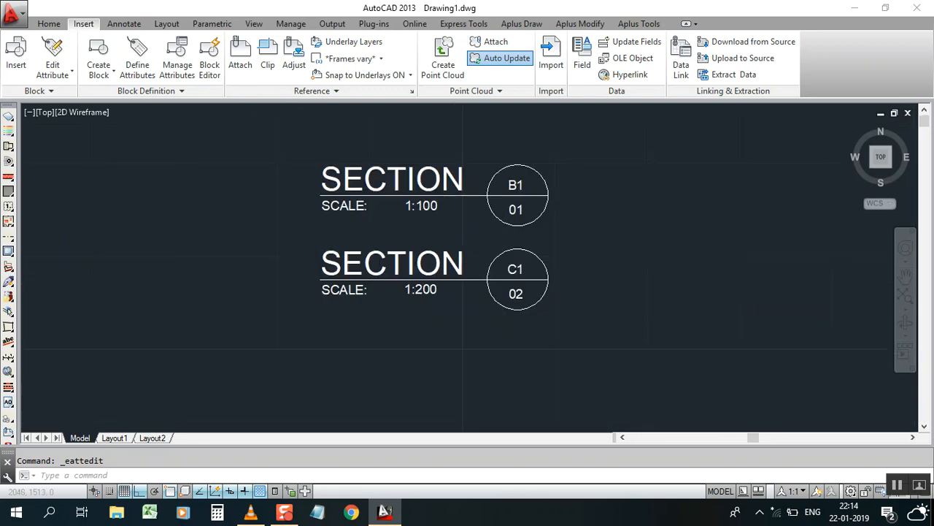
scroll(463, 206, up, 2)
scroll(490, 236, down, 2)
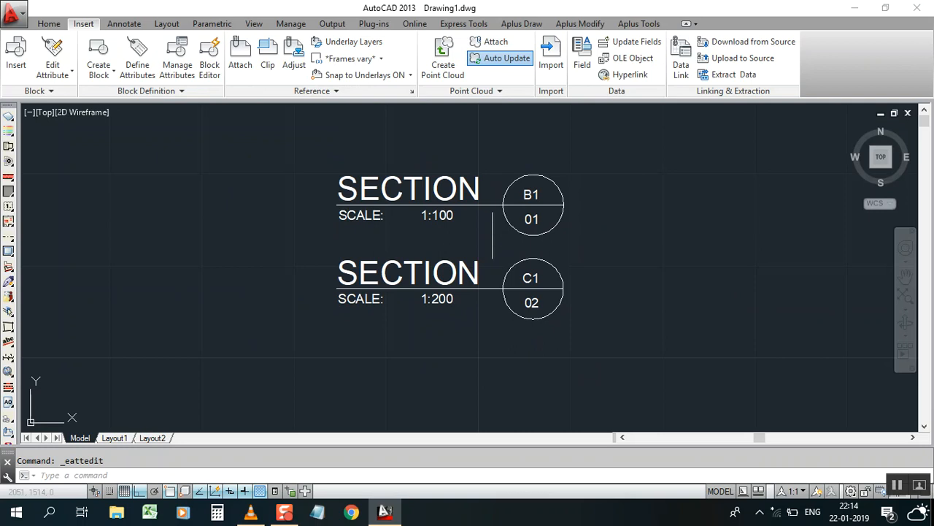
scroll(435, 255, down, 2)
scroll(440, 257, up, 4)
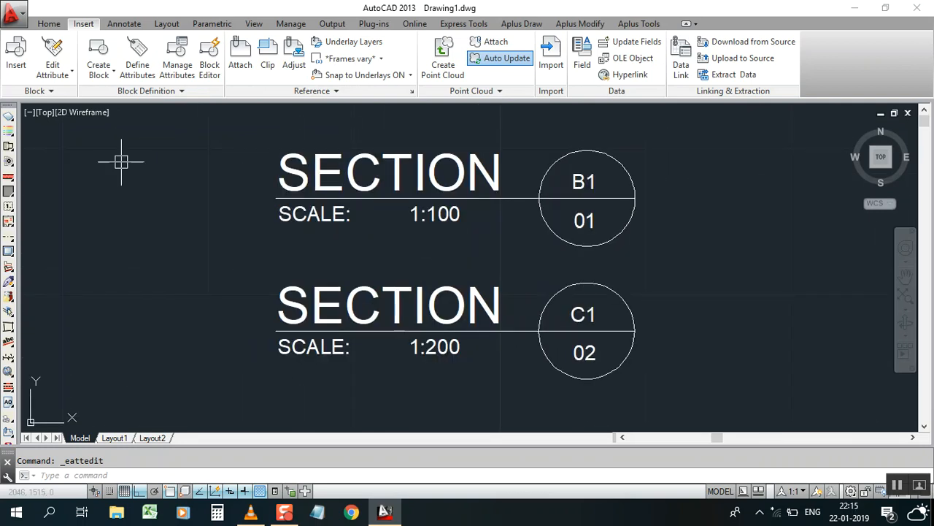
scroll(372, 215, down, 2)
scroll(406, 213, up, 2)
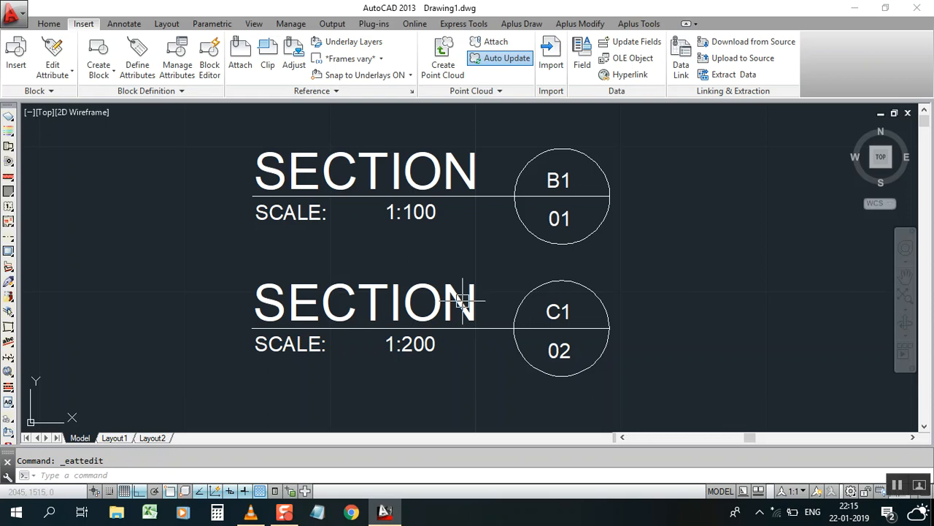
scroll(357, 219, down, 2)
scroll(402, 270, up, 4)
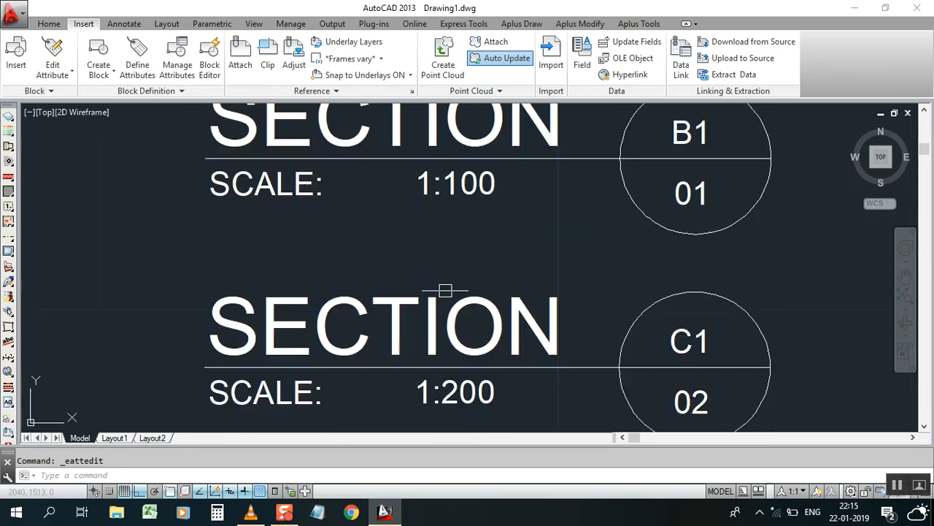
scroll(447, 255, down, 2)
click(445, 253)
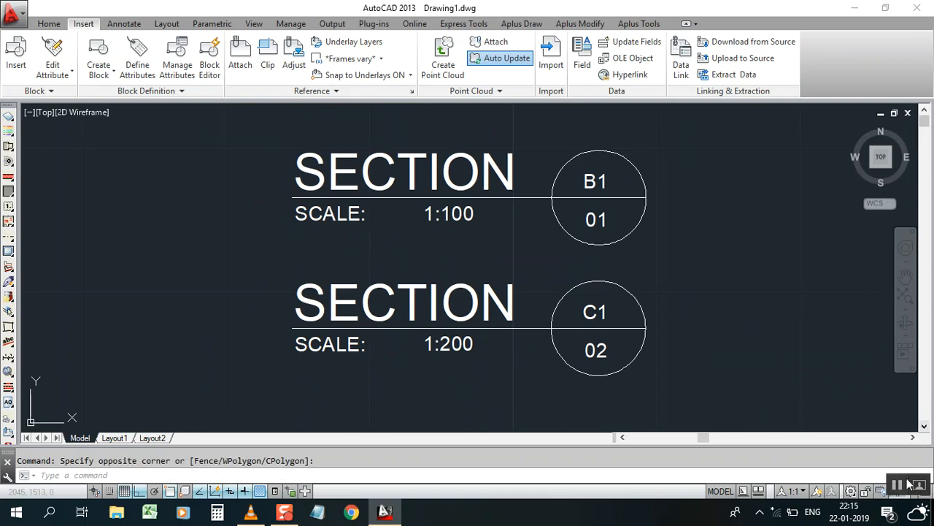